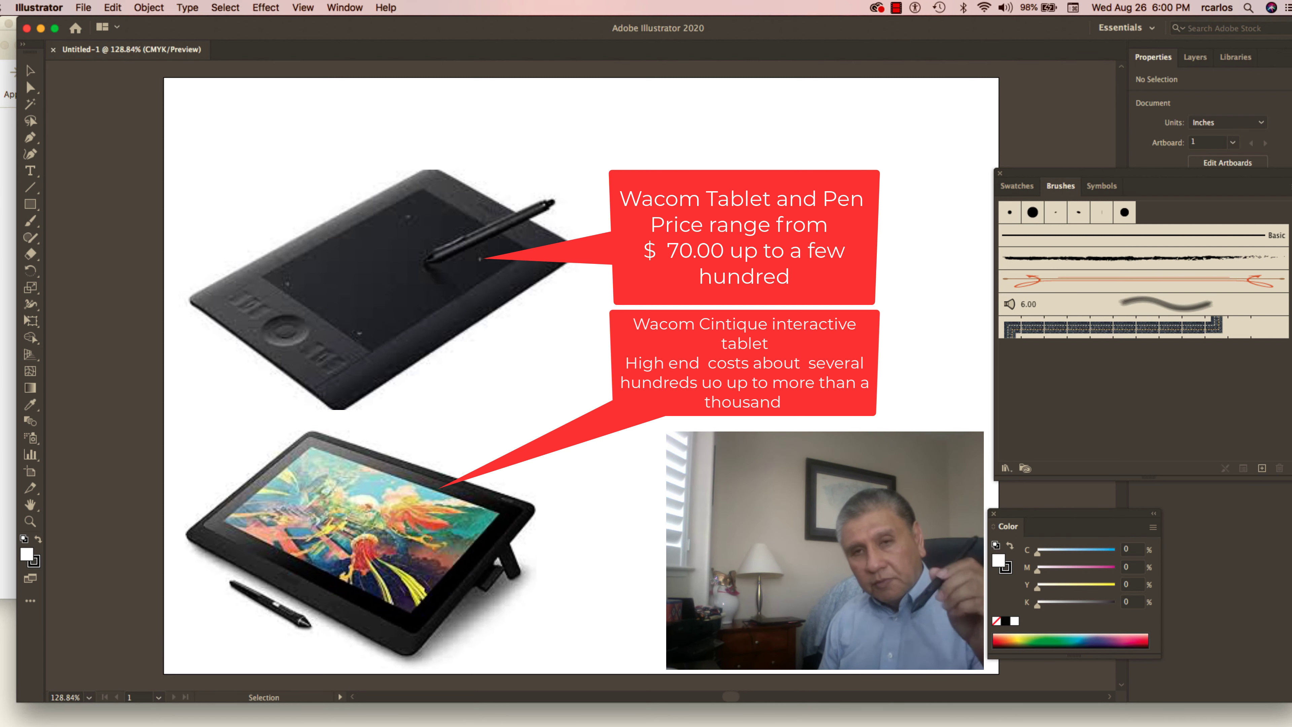
# - Select everything and delete both tablet photos and the red price callouts
pyautogui.press('super+a')
pyautogui.press('Delete')
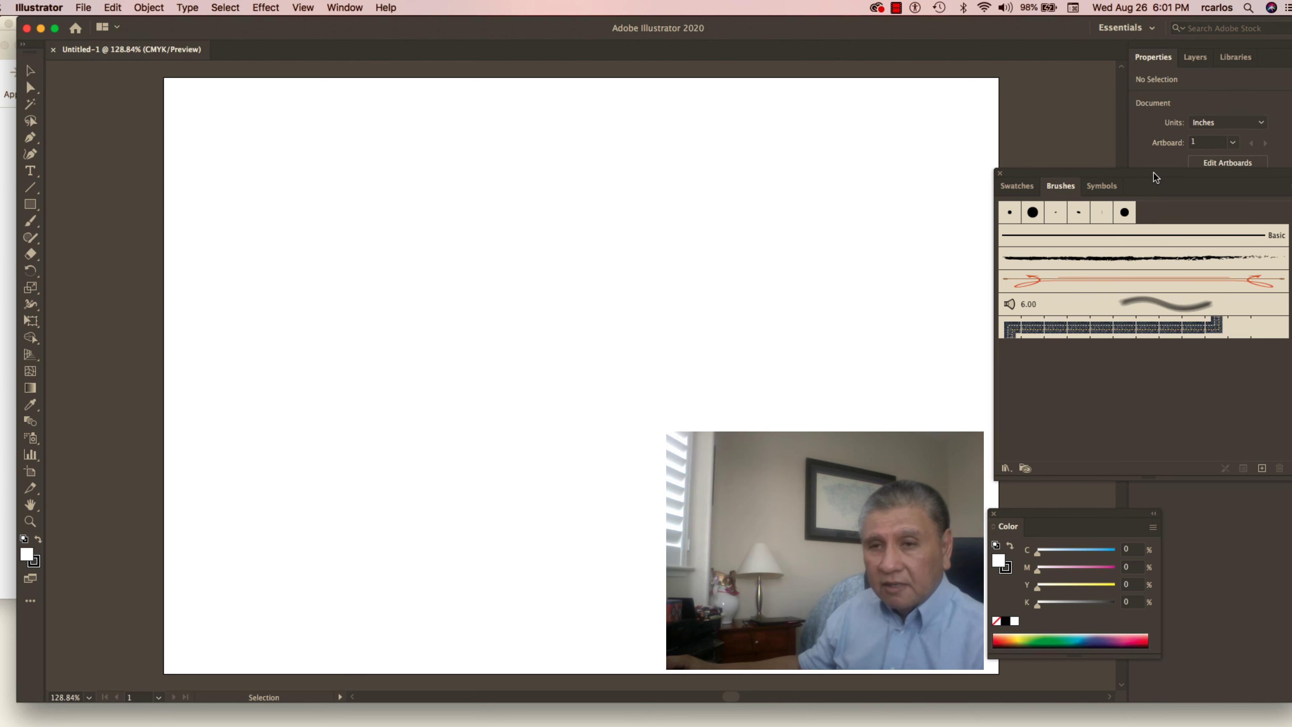
# - Paint black zigzag strokes and dabs across the upper artboard with the 5 pt Round brush
pyautogui.moveTo(1156, 177)
pyautogui.mouseDown()
pyautogui.moveTo(1037, 86)
pyautogui.moveTo(1075, 100)
pyautogui.mouseUp()
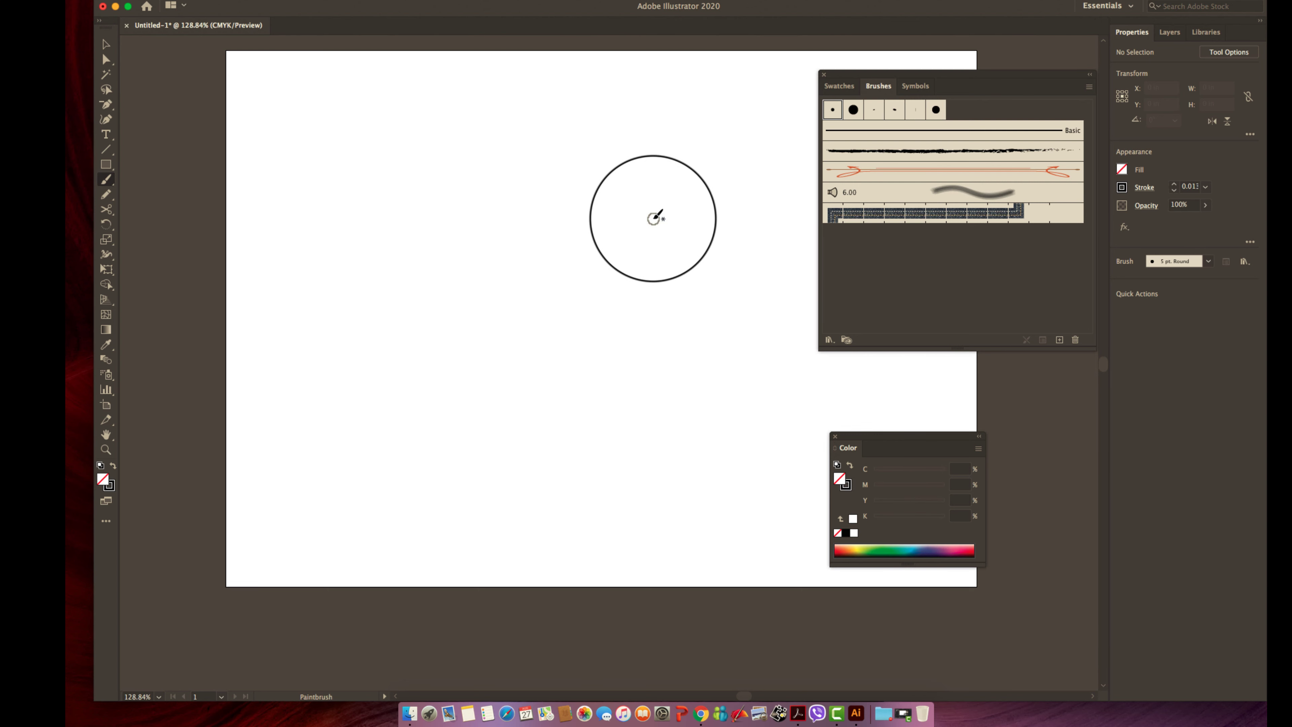
pyautogui.moveTo(592, 200)
pyautogui.mouseDown()
pyautogui.moveTo(639, 204)
pyautogui.moveTo(472, 172)
pyautogui.mouseUp()
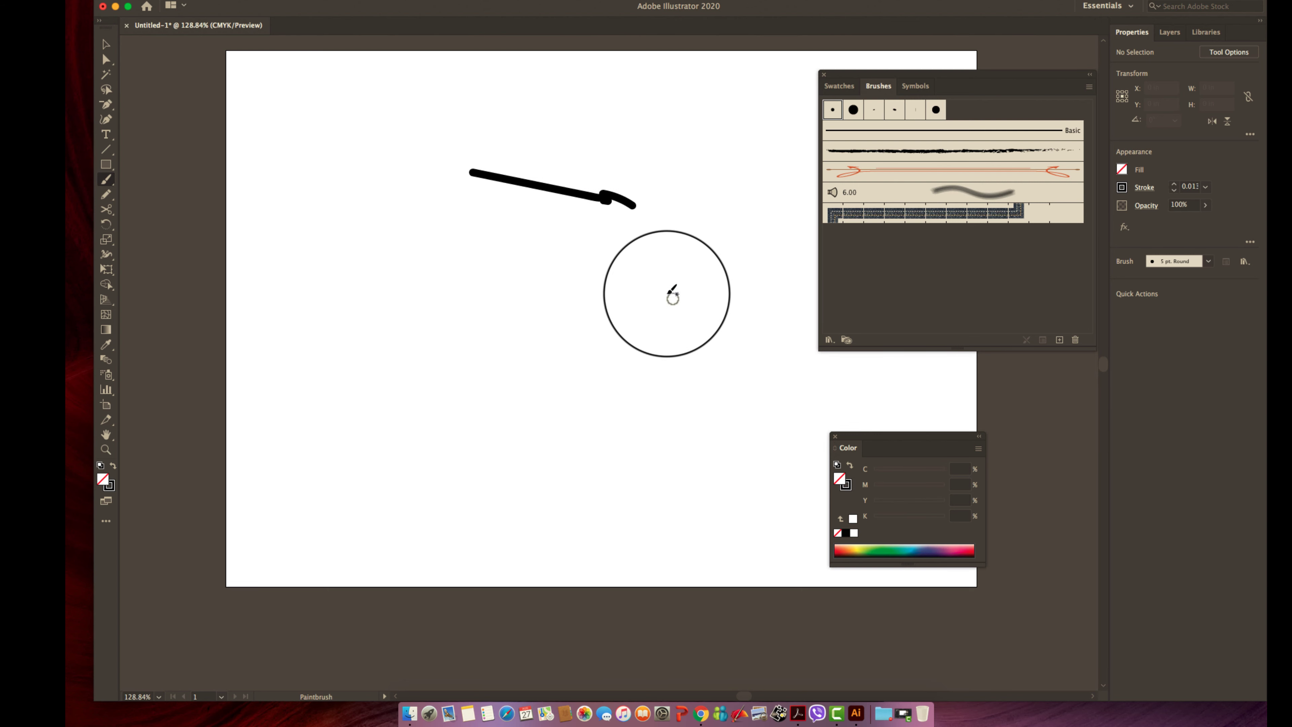
pyautogui.moveTo(501, 251); pyautogui.dragTo(606, 262)
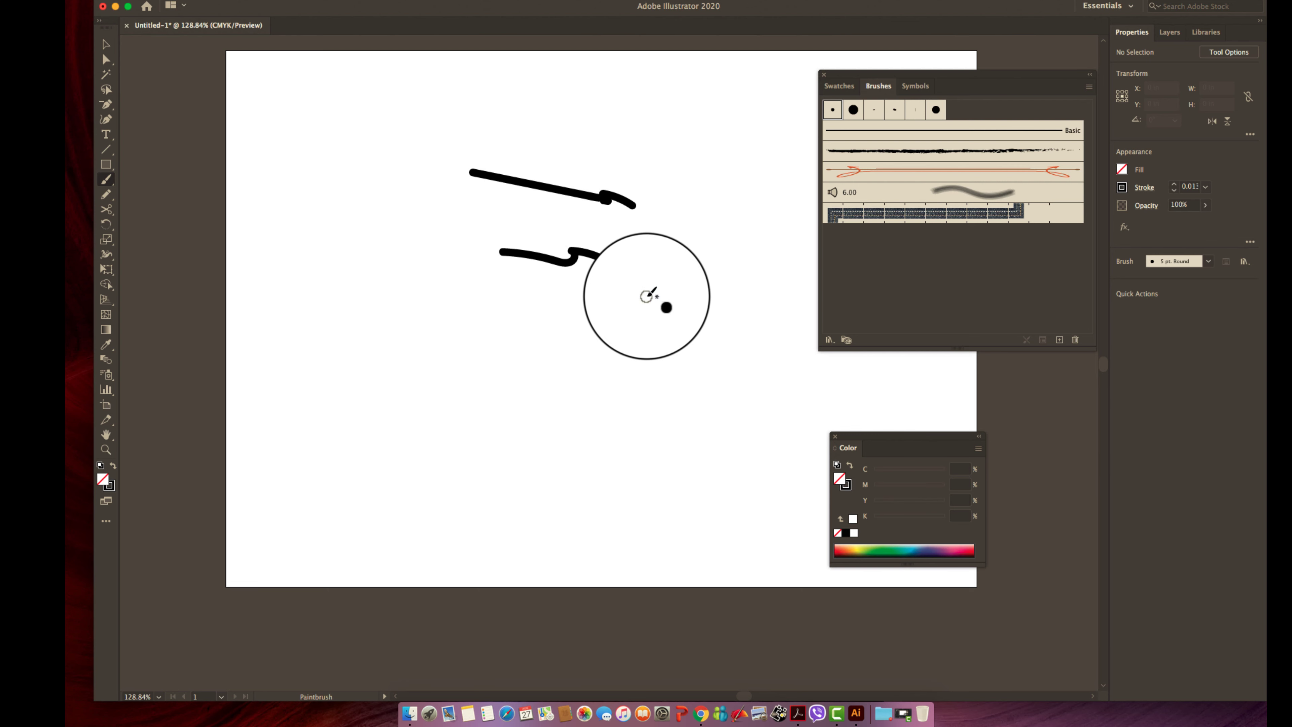
pyautogui.moveTo(611, 288); pyautogui.dragTo(634, 289)
pyautogui.moveTo(447, 287)
pyautogui.mouseDown()
pyautogui.moveTo(578, 324)
pyautogui.moveTo(483, 340)
pyautogui.mouseUp()
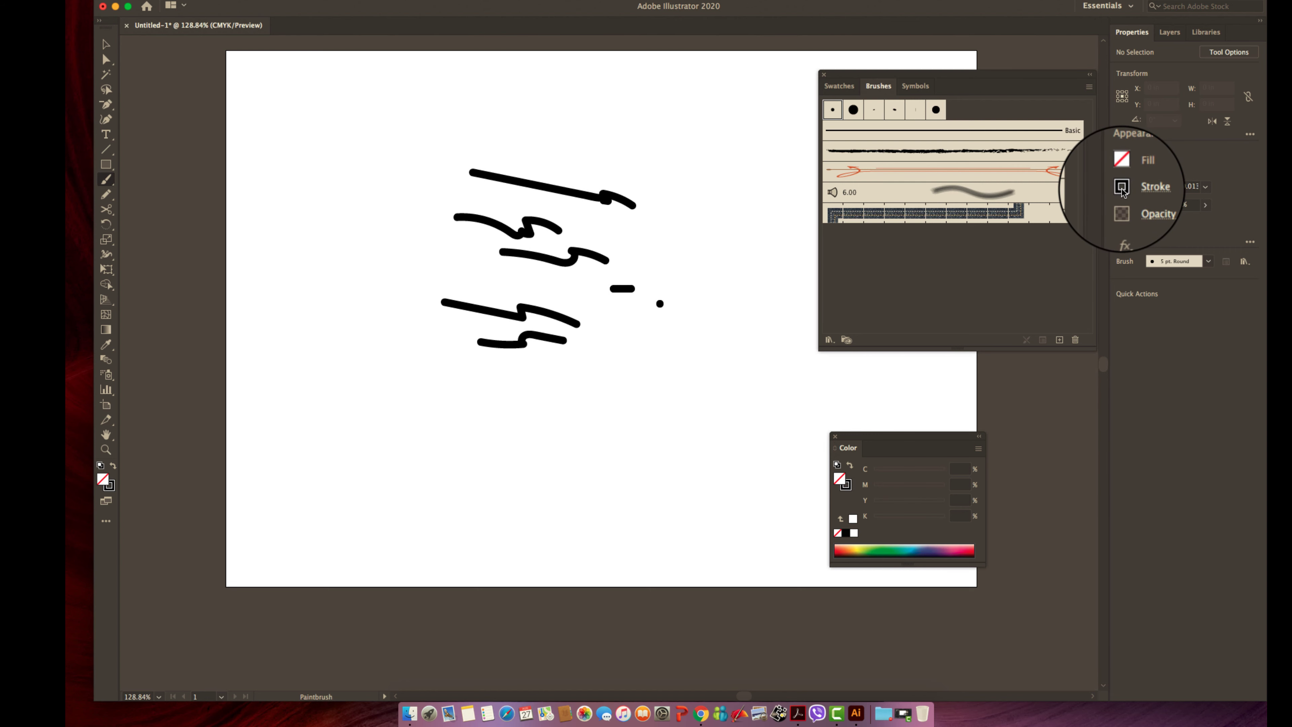
# - Mix a teal stroke colour and paint two solid teal strokes below the black ones
pyautogui.click(1122, 188)
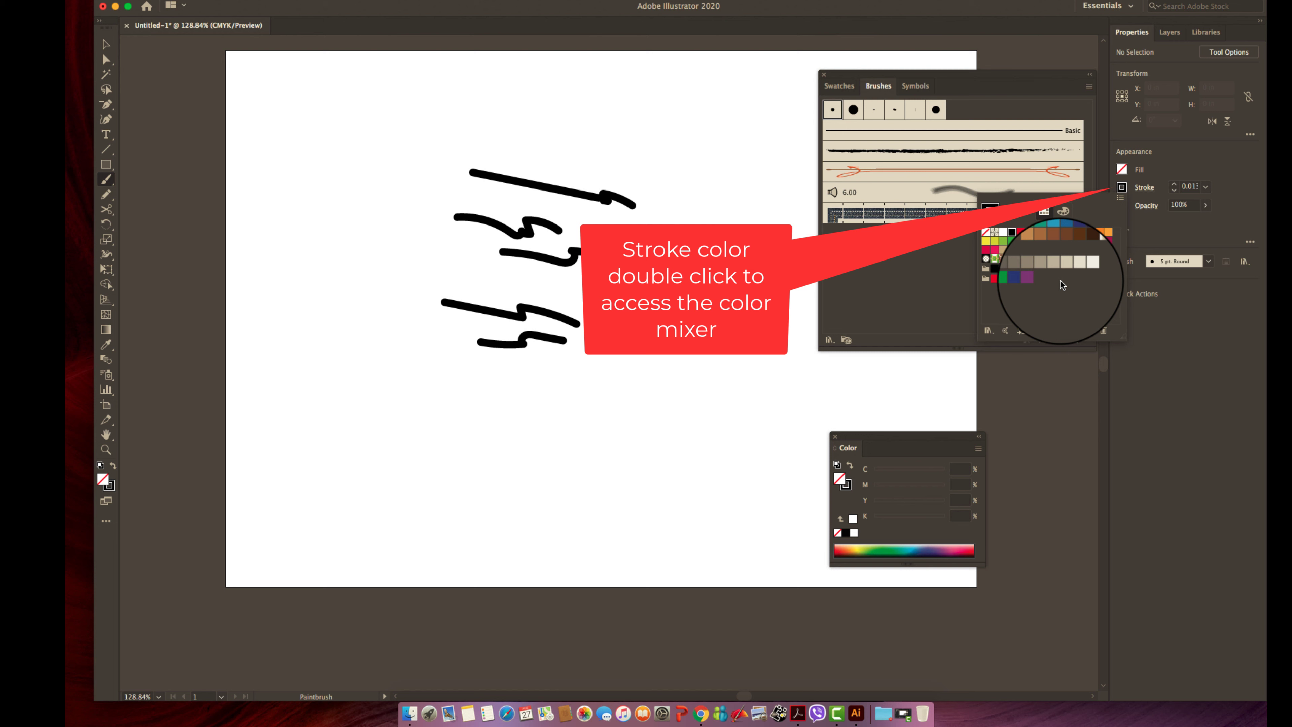
pyautogui.click(1065, 213)
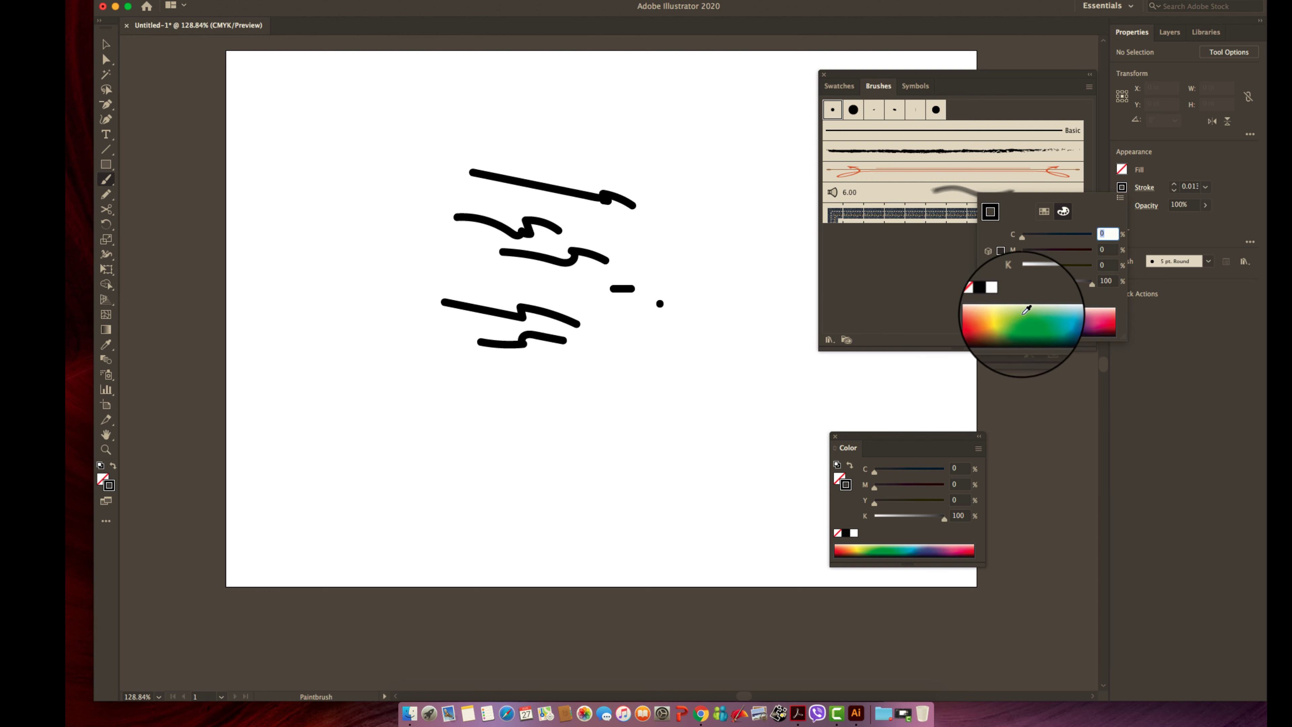
pyautogui.click(1048, 320)
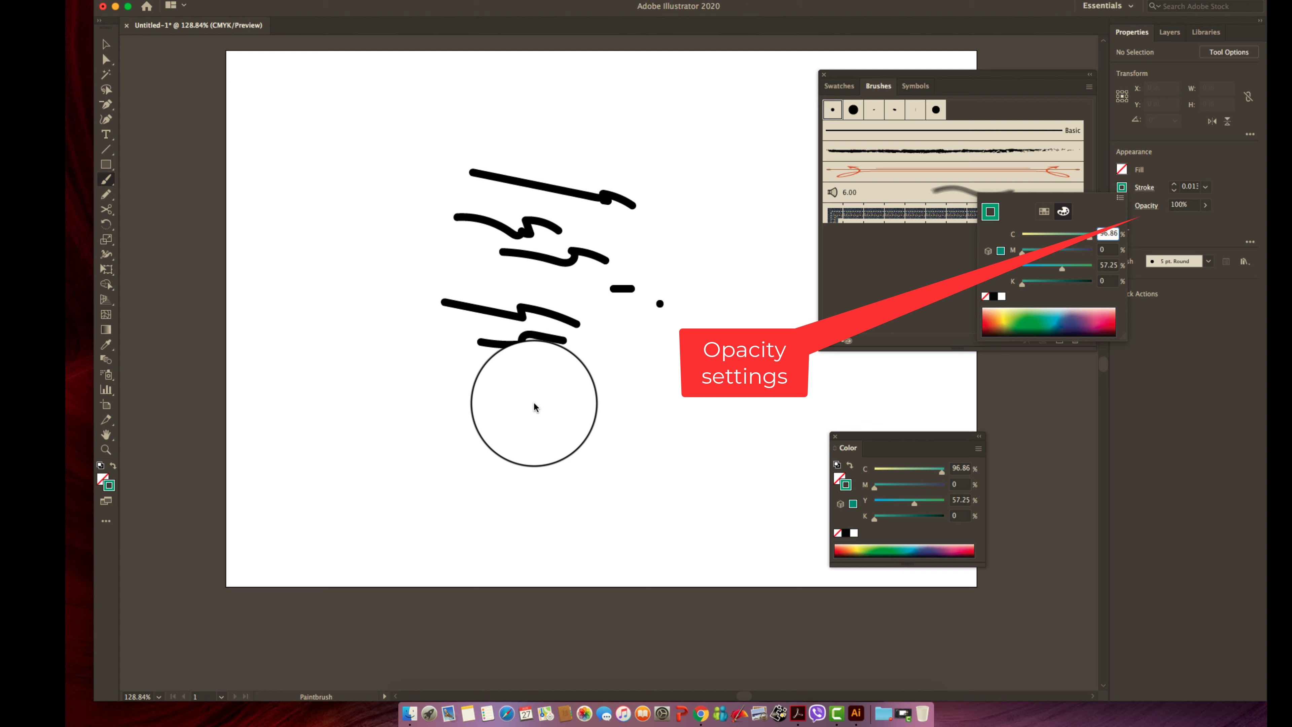
pyautogui.click(545, 412)
pyautogui.moveTo(560, 409); pyautogui.dragTo(689, 447)
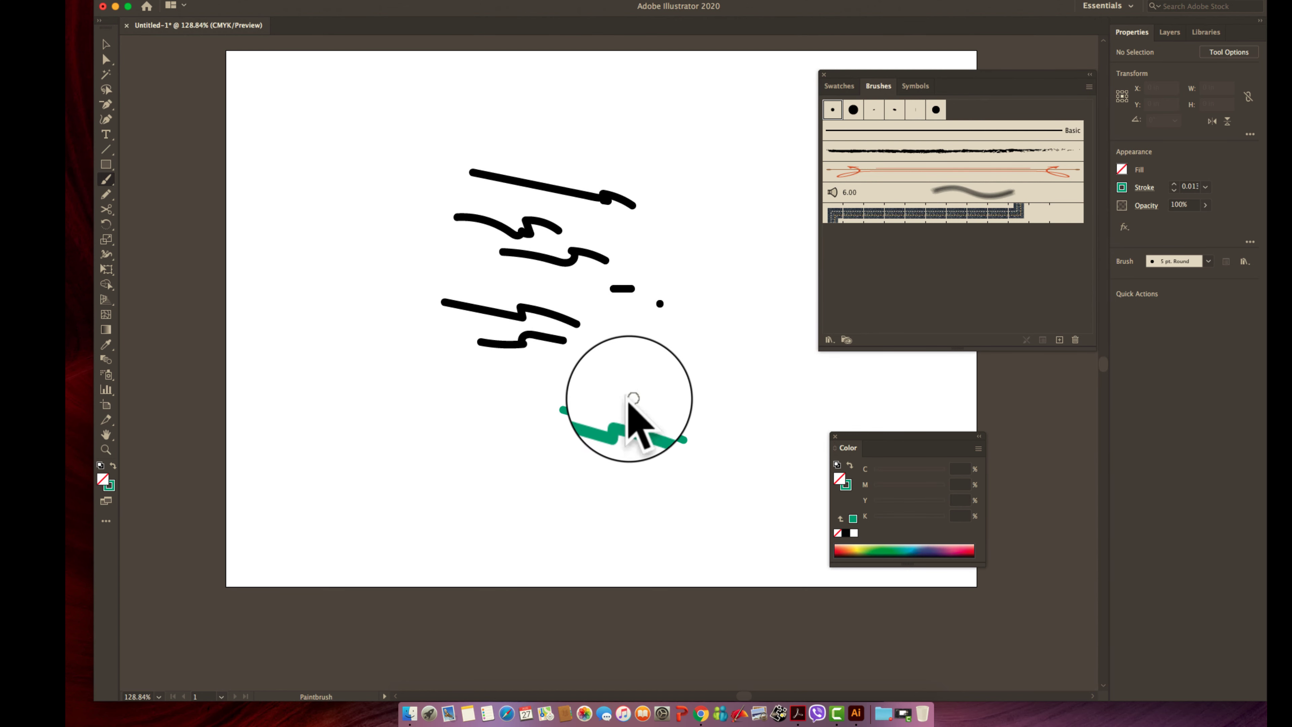
pyautogui.click(660, 304)
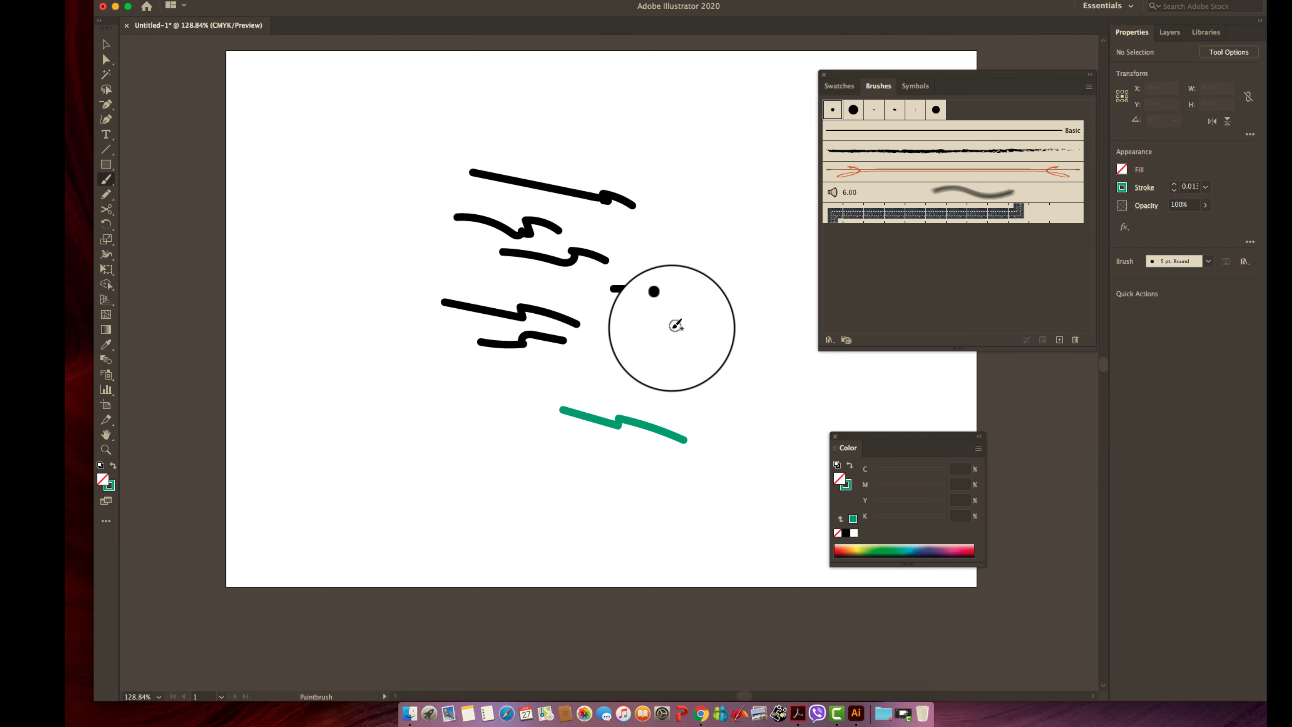
pyautogui.moveTo(674, 408); pyautogui.dragTo(552, 379)
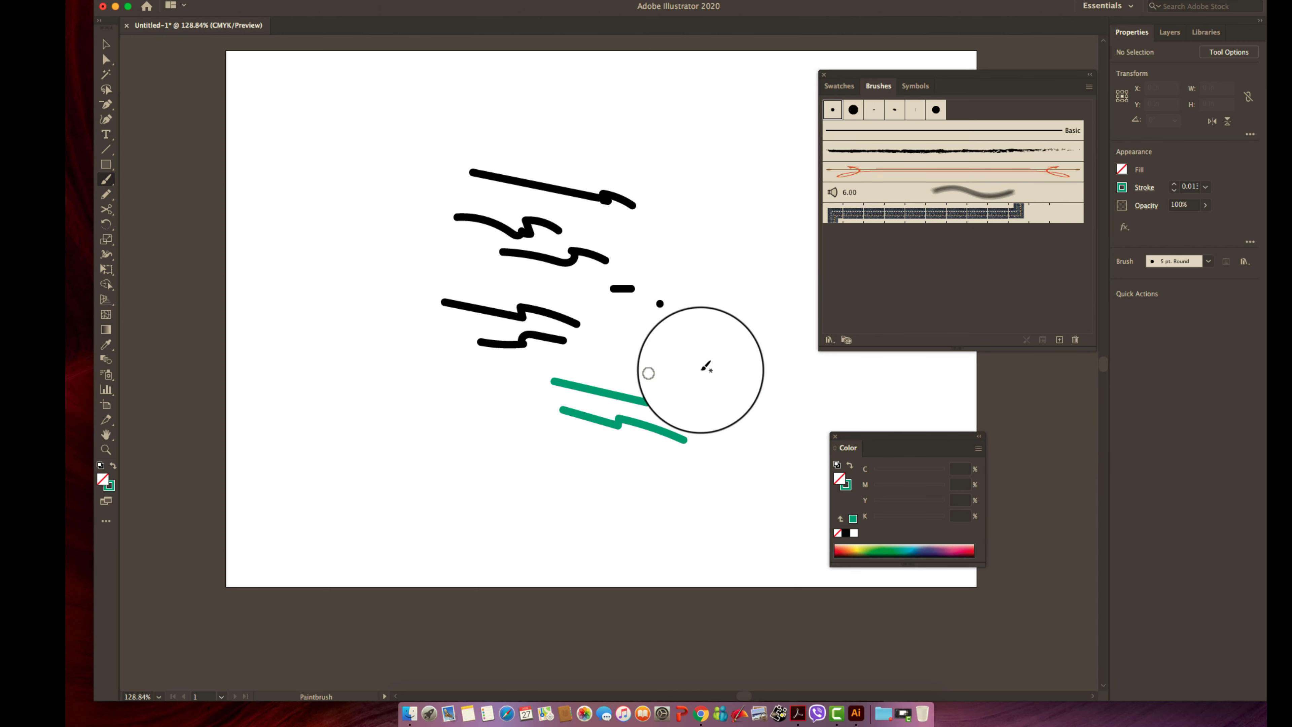
# - Lower the stroke opacity to 54% and paint three paler teal strokes
pyautogui.click(1205, 205)
pyautogui.moveTo(1205, 229); pyautogui.dragTo(1173, 218)
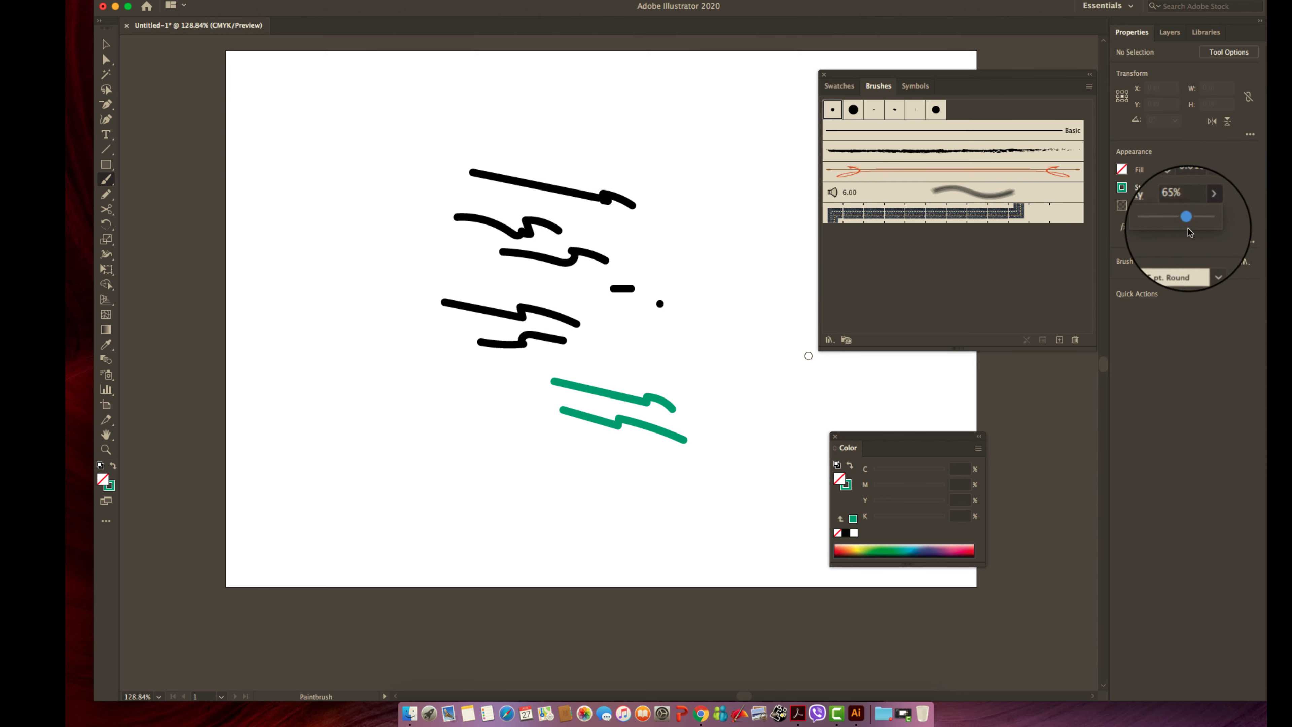
pyautogui.moveTo(453, 437); pyautogui.dragTo(524, 468)
pyautogui.moveTo(458, 429)
pyautogui.mouseDown()
pyautogui.moveTo(540, 443)
pyautogui.moveTo(548, 424)
pyautogui.moveTo(484, 417)
pyautogui.mouseUp()
pyautogui.click(1089, 86)
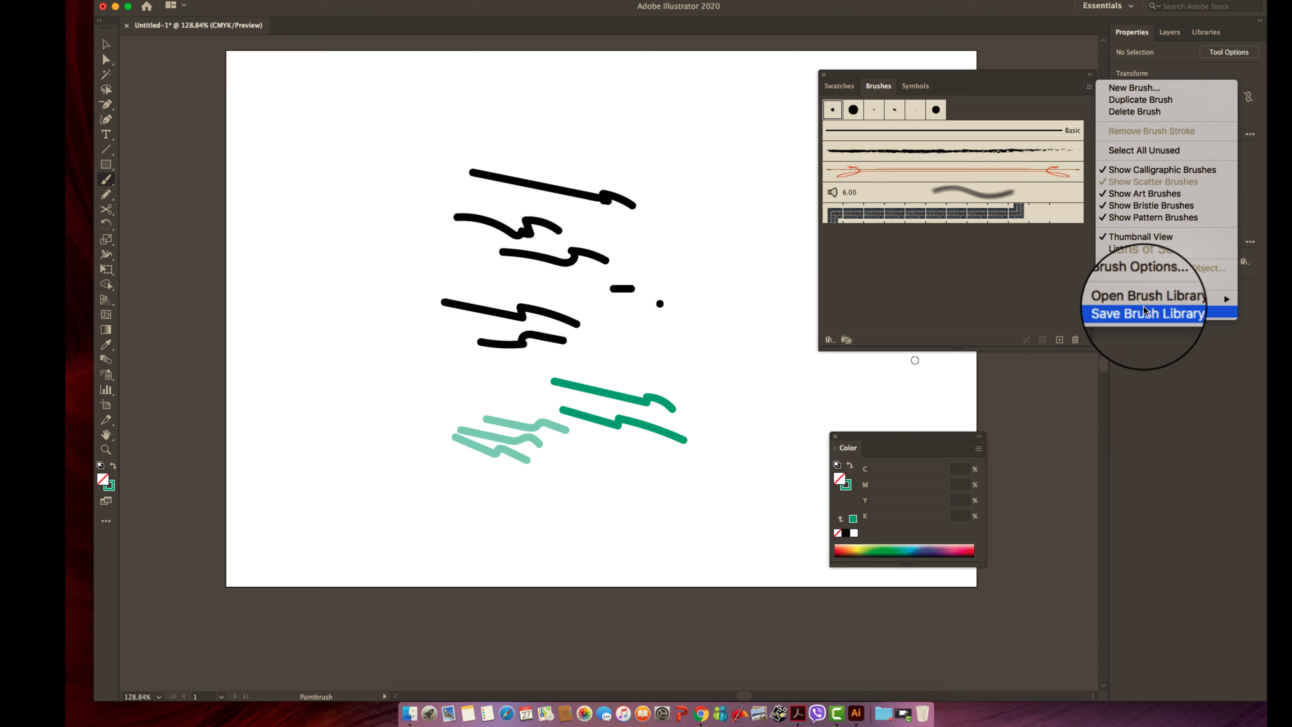
# - Browse the Open Brush Library submenus without loading a library
pyautogui.moveTo(1144, 305)
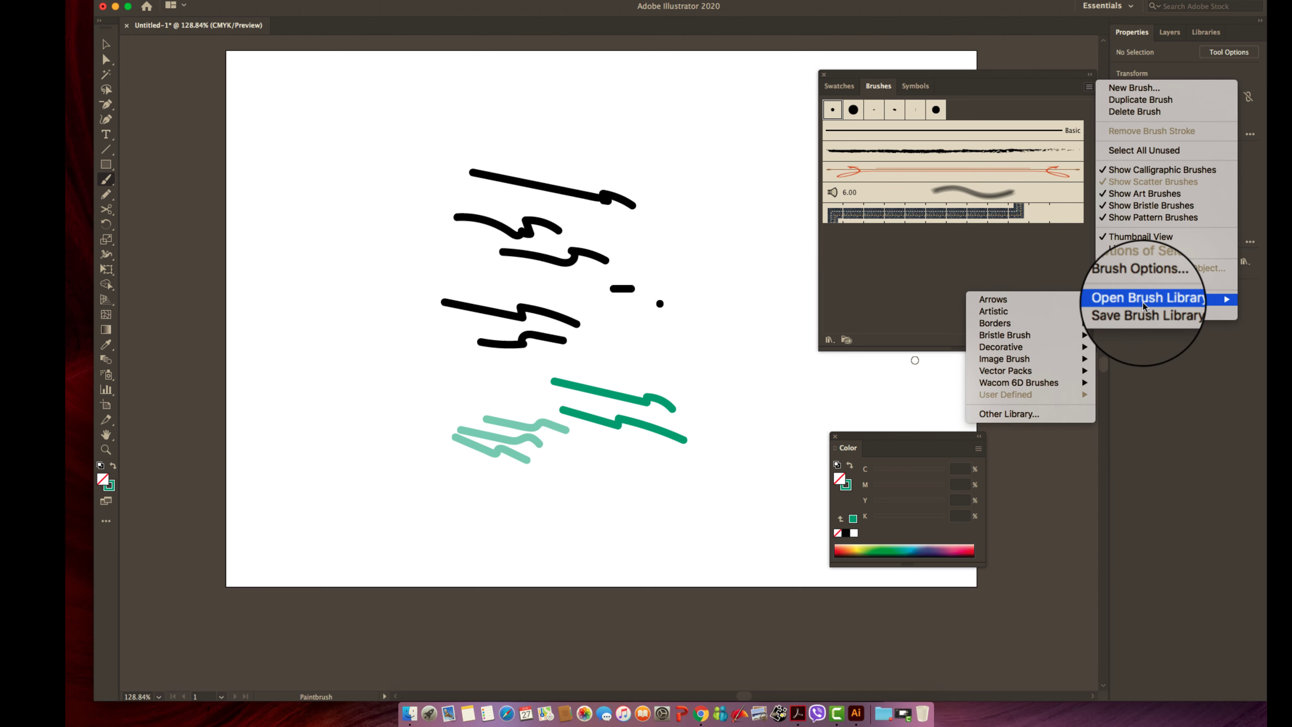
pyautogui.moveTo(1060, 312)
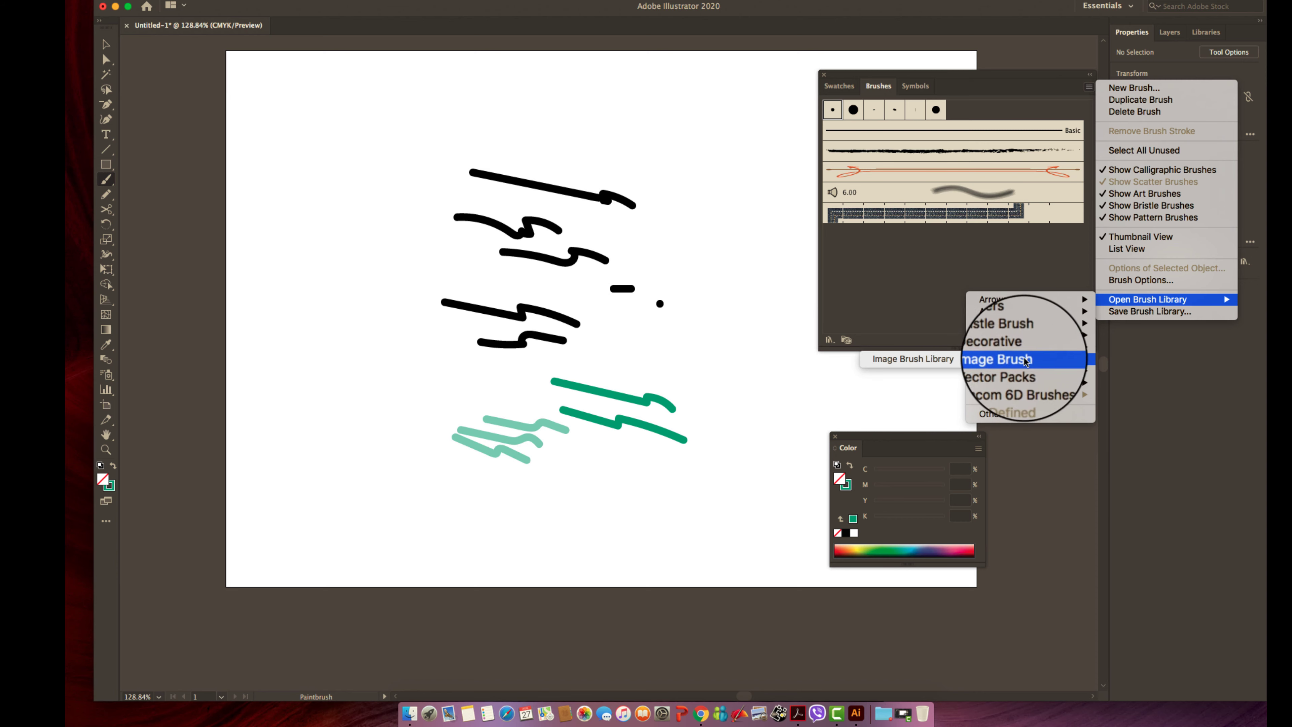
pyautogui.moveTo(1018, 335)
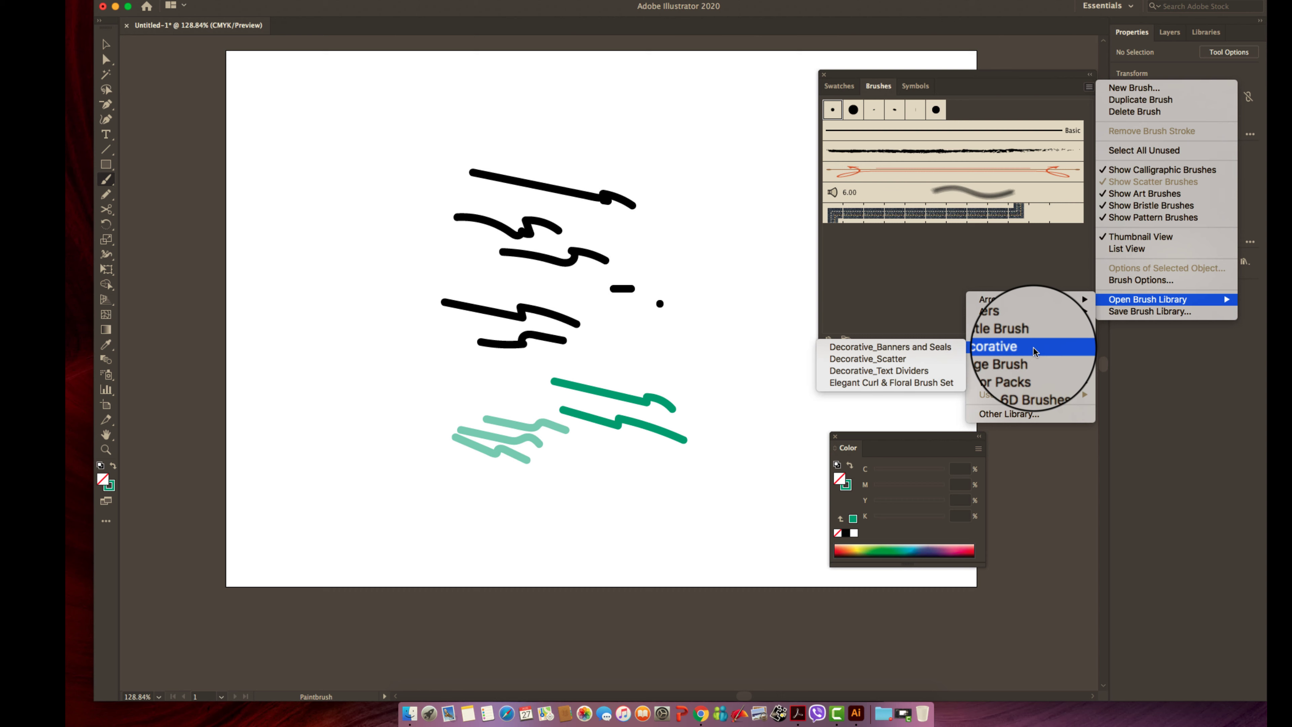
pyautogui.moveTo(1028, 359)
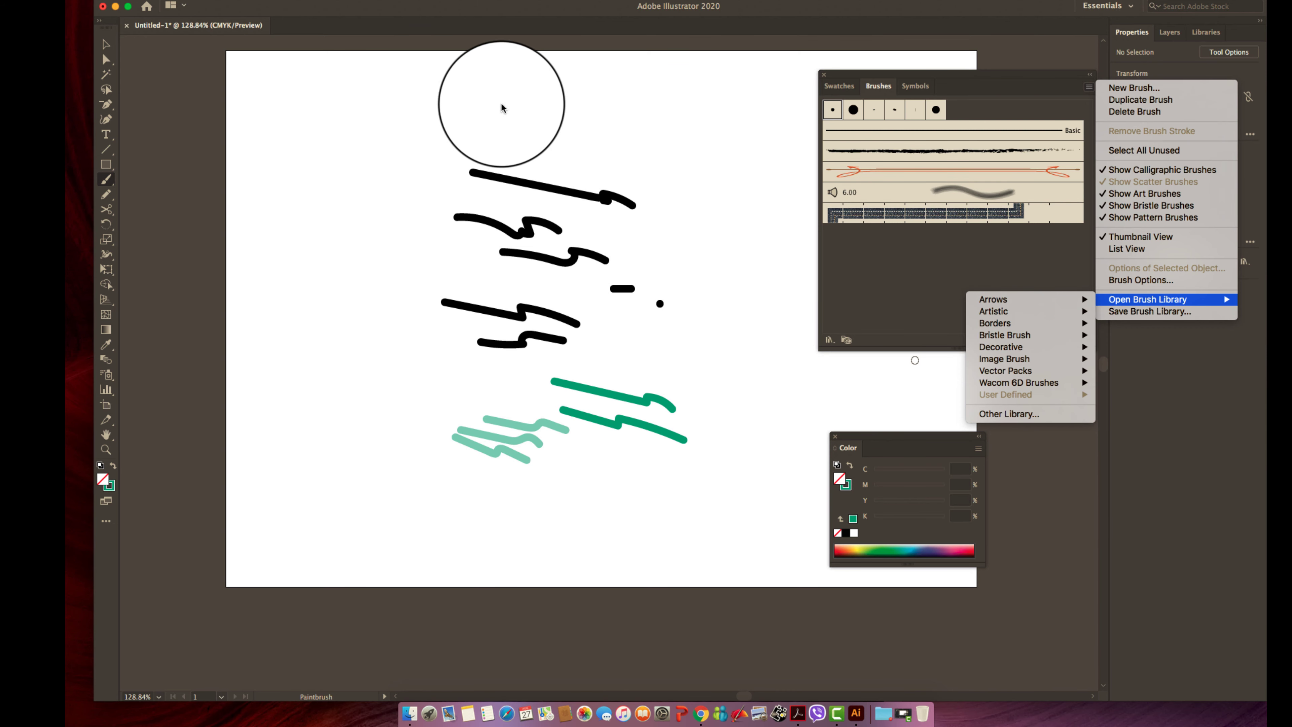
pyautogui.click(501, 108)
# - Select all the black and teal strokes and delete them
pyautogui.press('v')
pyautogui.moveTo(370, 135); pyautogui.dragTo(800, 591)
pyautogui.press('Delete')
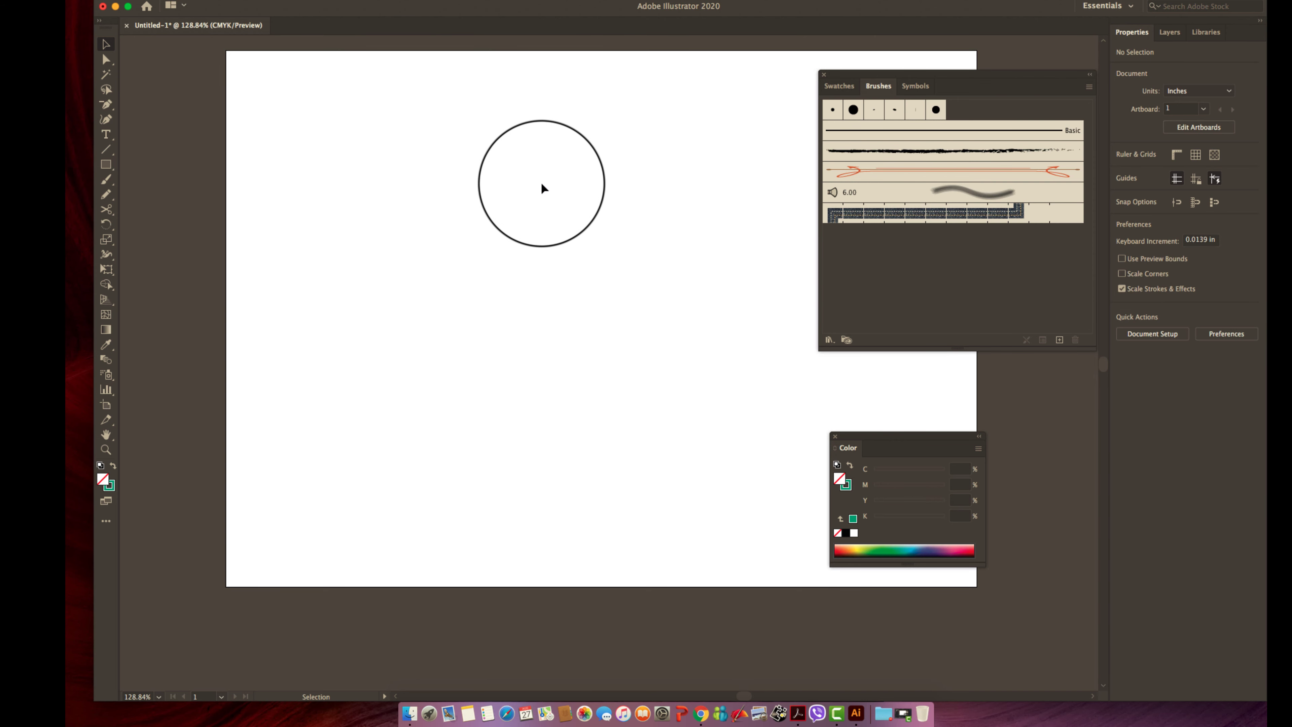
# - Paint five teal zigzag strokes stacked down the left-centre and select all of them
pyautogui.press('b')
pyautogui.moveTo(555, 176)
pyautogui.mouseDown()
pyautogui.moveTo(588, 198)
pyautogui.moveTo(427, 146)
pyautogui.mouseUp()
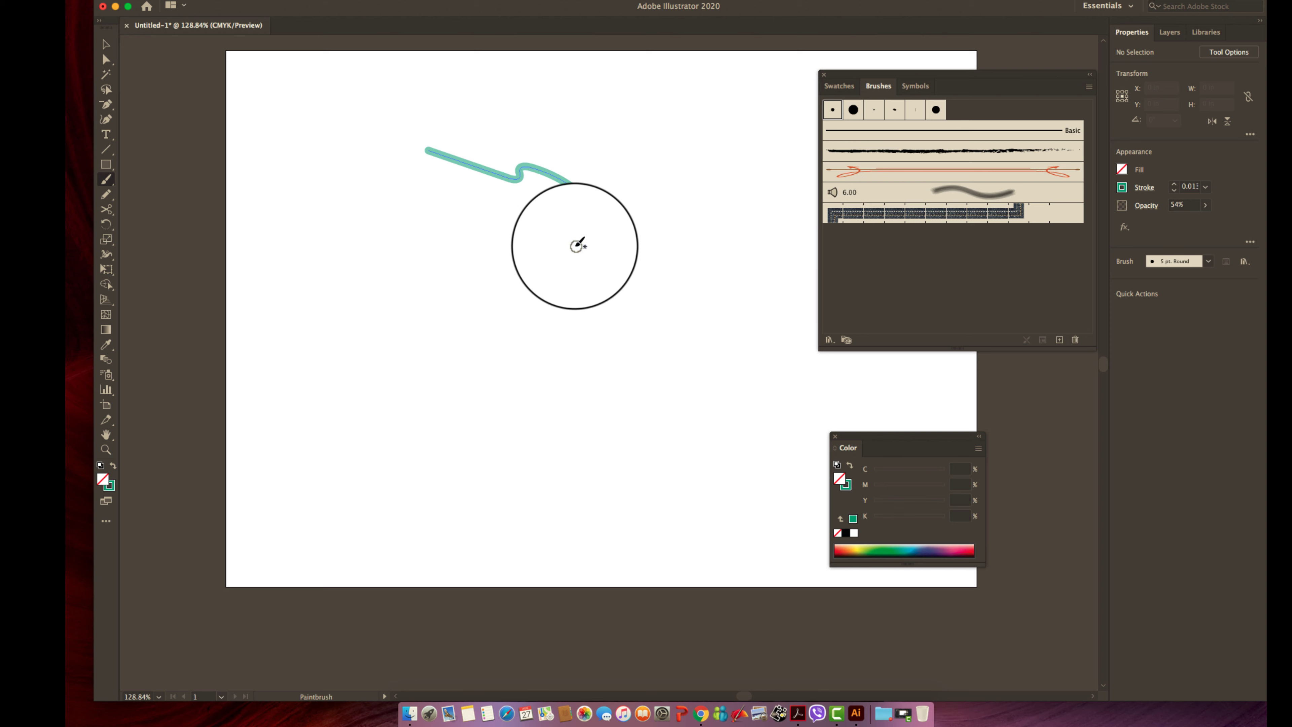
pyautogui.moveTo(577, 239); pyautogui.dragTo(418, 201)
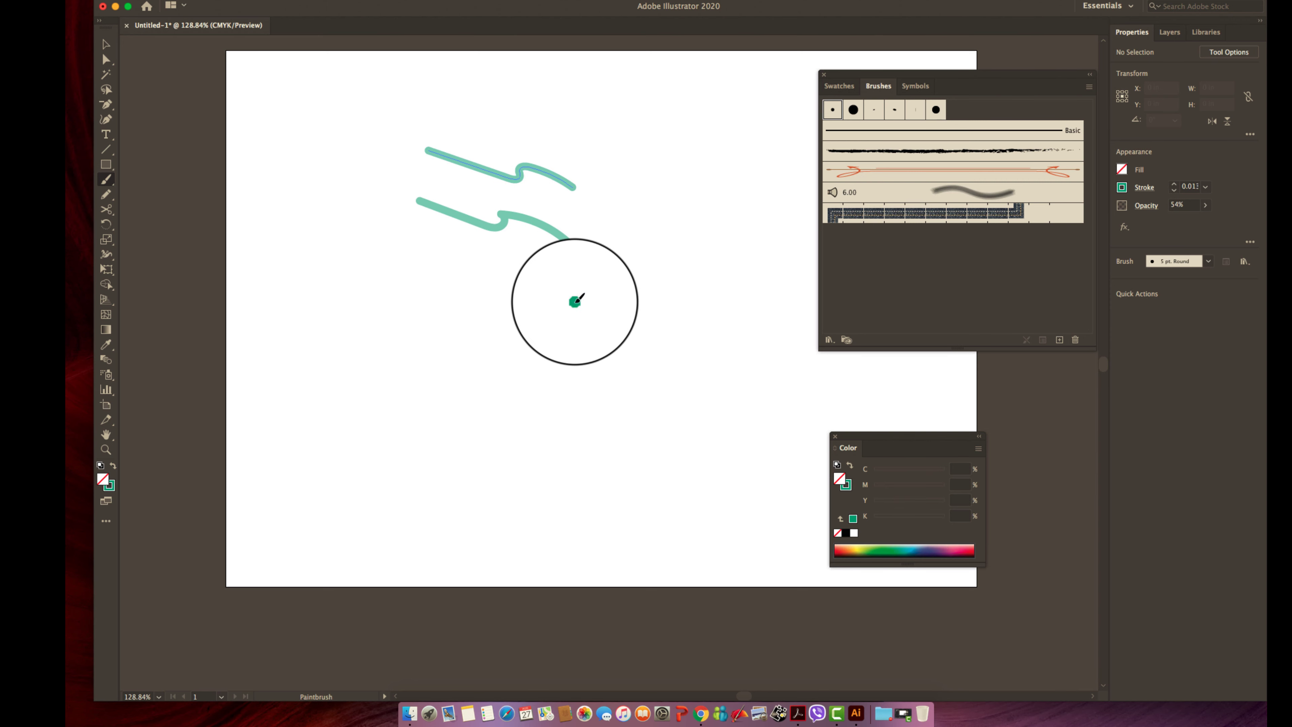
pyautogui.moveTo(575, 301); pyautogui.dragTo(430, 260)
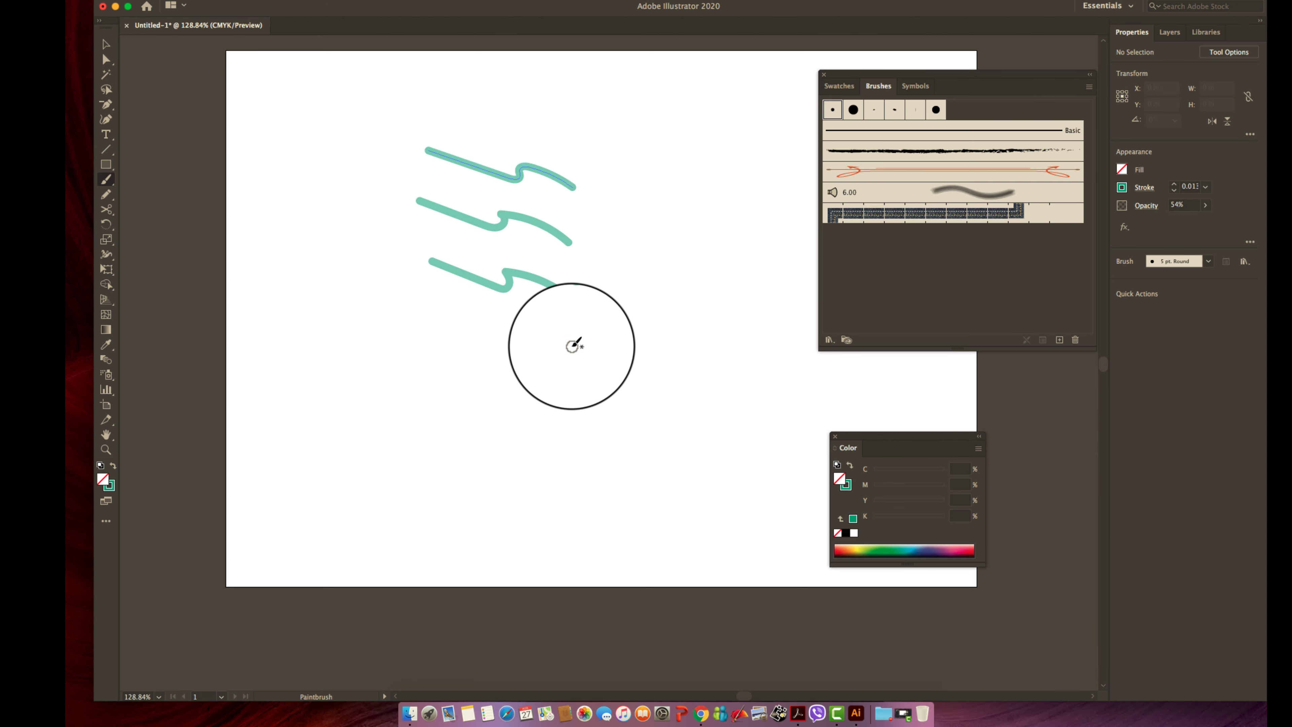
pyautogui.moveTo(574, 346)
pyautogui.mouseDown()
pyautogui.moveTo(519, 353)
pyautogui.moveTo(398, 329)
pyautogui.mouseUp()
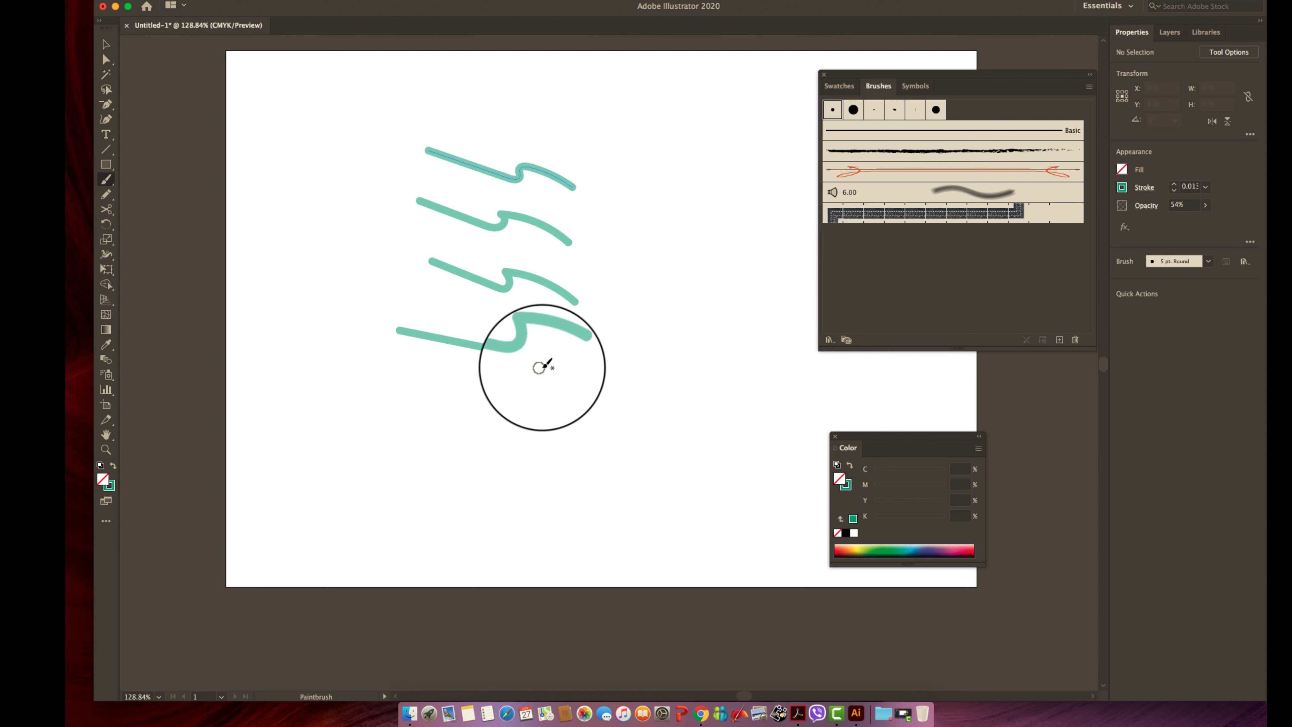
pyautogui.moveTo(565, 392)
pyautogui.mouseDown()
pyautogui.moveTo(486, 377)
pyautogui.moveTo(406, 390)
pyautogui.mouseUp()
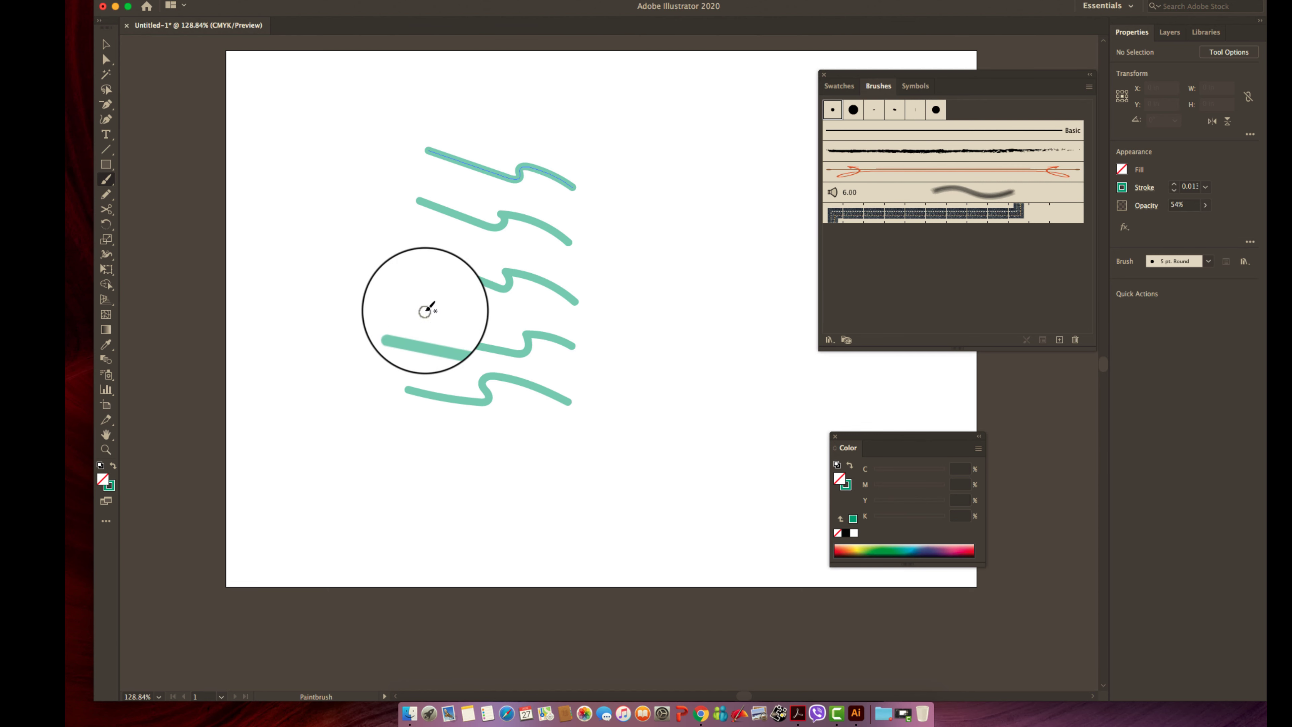
pyautogui.click(106, 44)
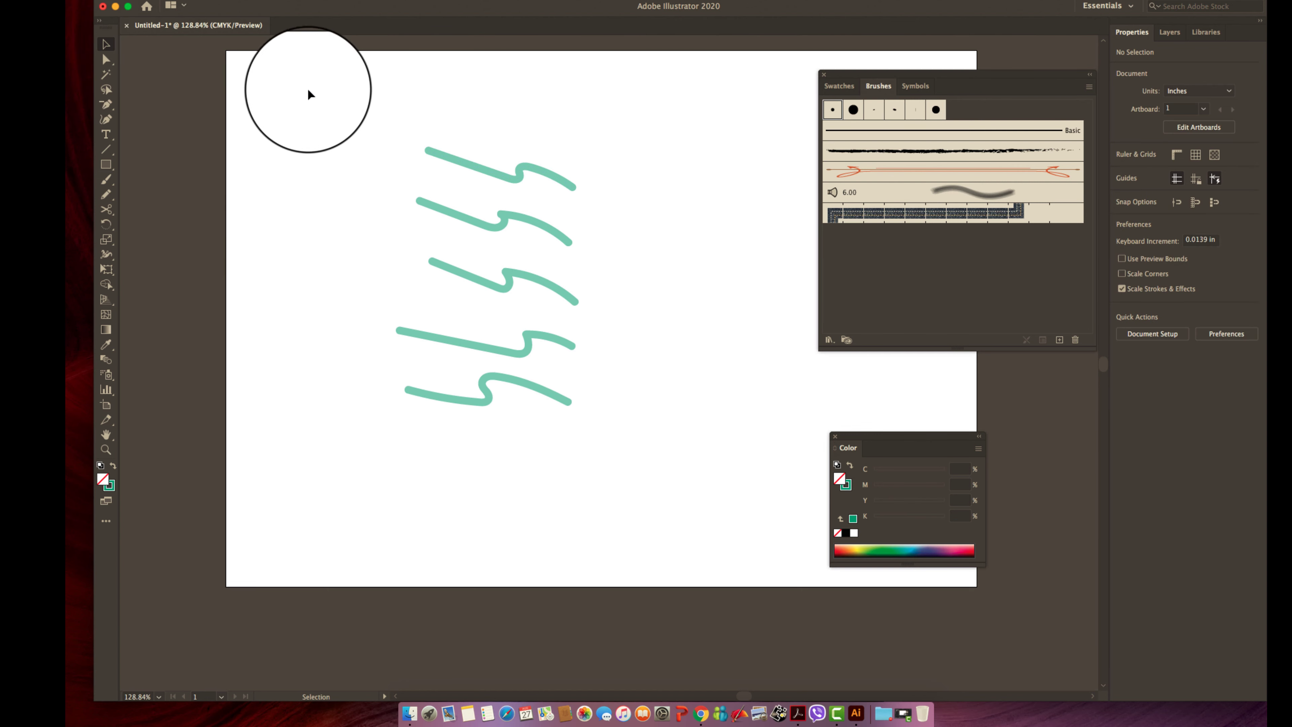
pyautogui.moveTo(320, 100)
pyautogui.mouseDown()
pyautogui.moveTo(447, 280)
pyautogui.moveTo(642, 494)
pyautogui.mouseUp()
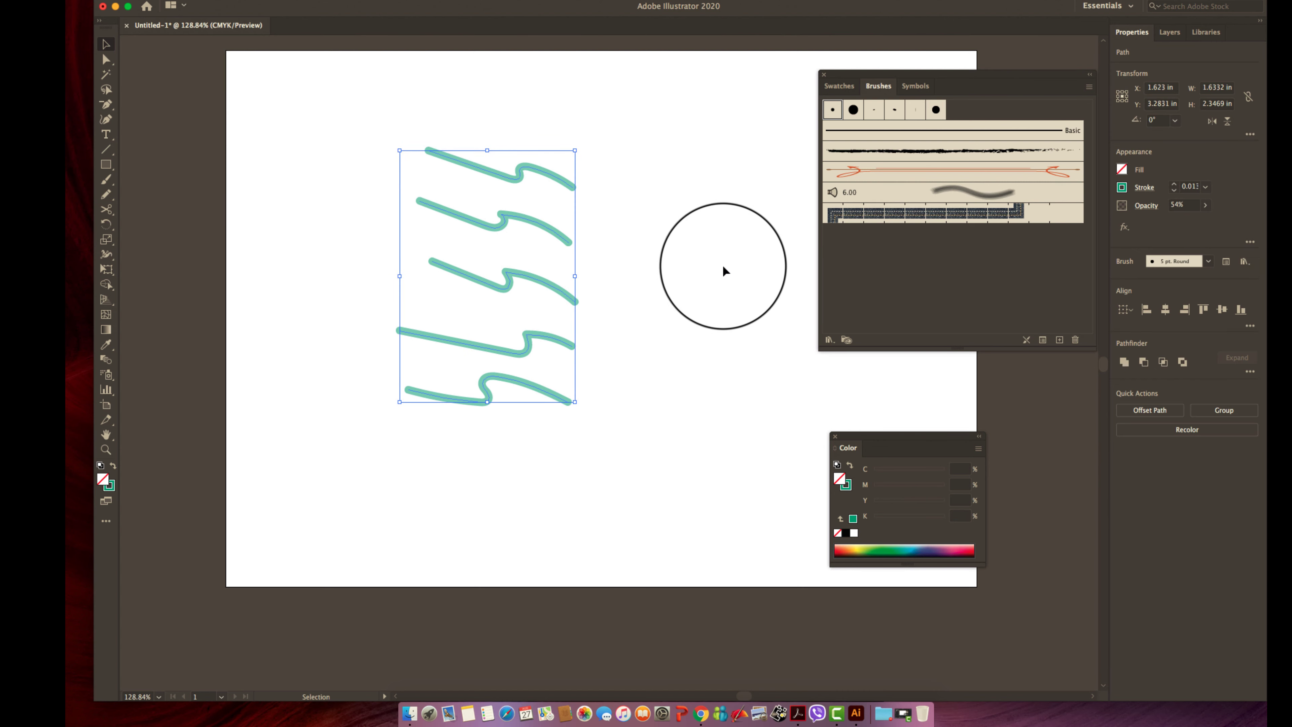
# - Apply the Artistic_Calligraphic 30 pt Flat, then the 50 pt Oval brush to the teal strokes
pyautogui.click(1078, 86)
pyautogui.moveTo(1191, 301)
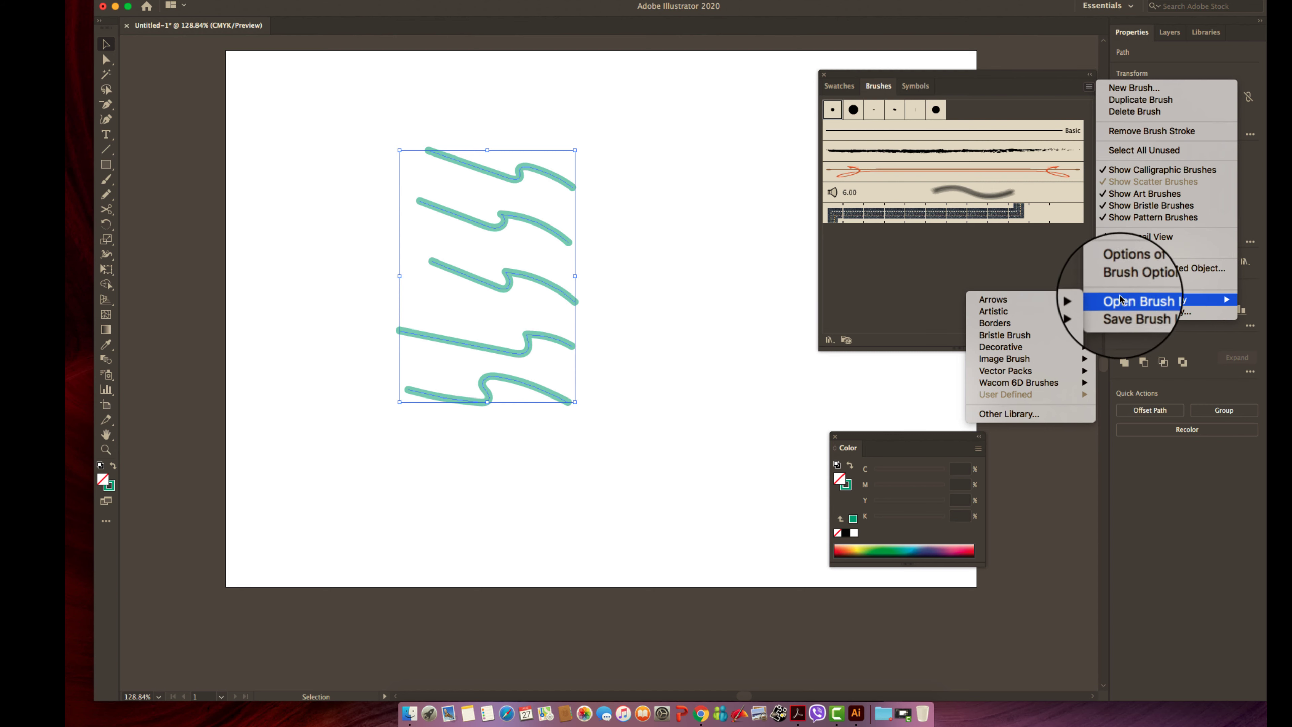
pyautogui.moveTo(1063, 311)
pyautogui.click(925, 313)
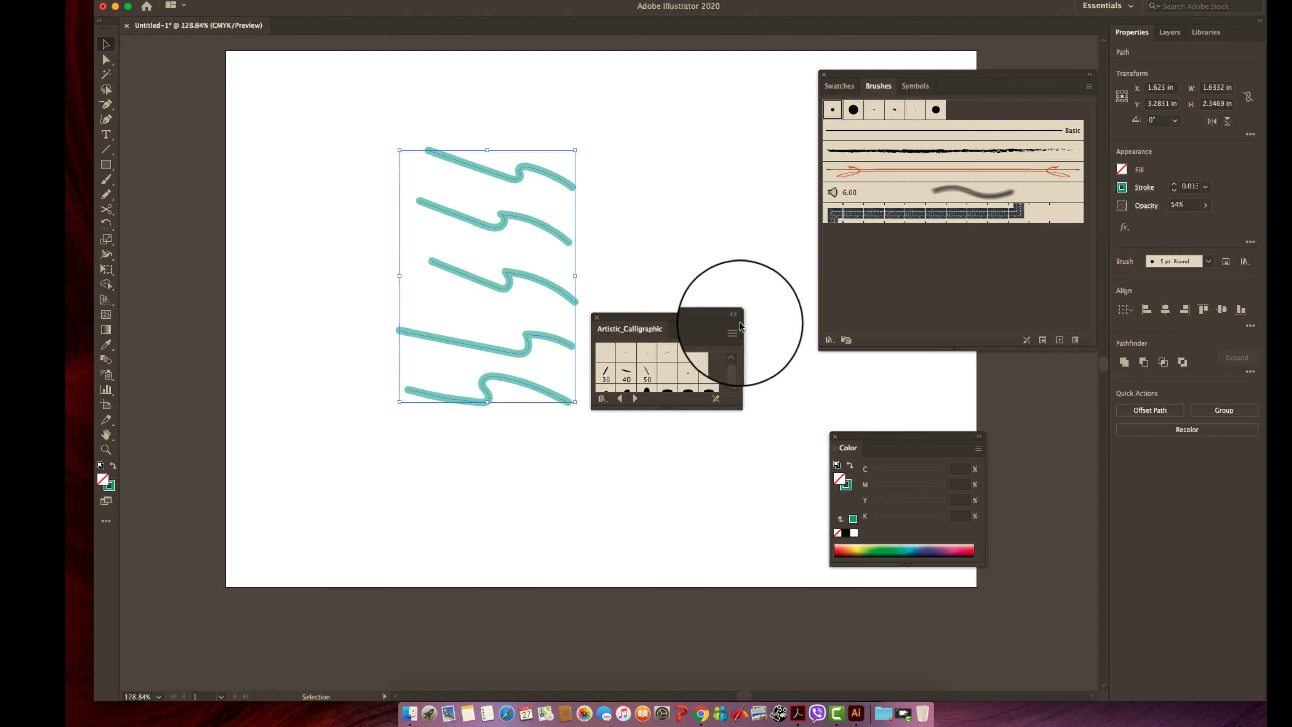
pyautogui.click(738, 310)
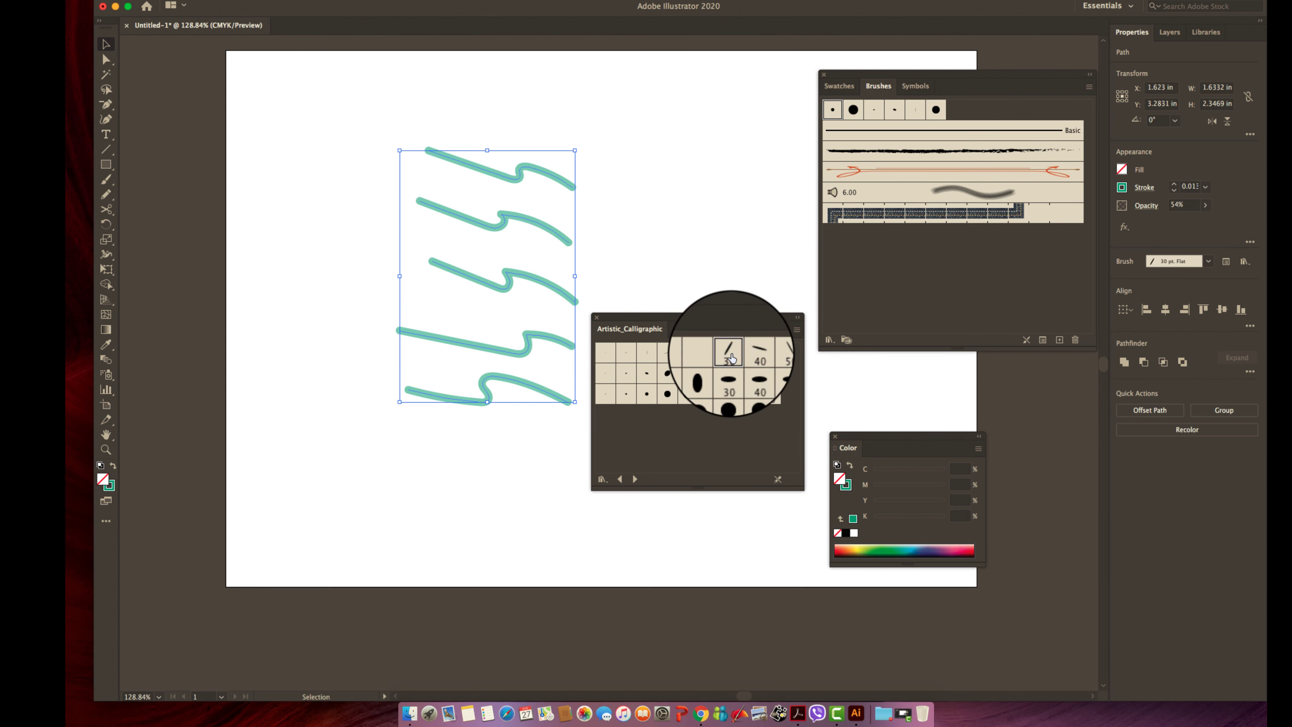
pyautogui.click(730, 353)
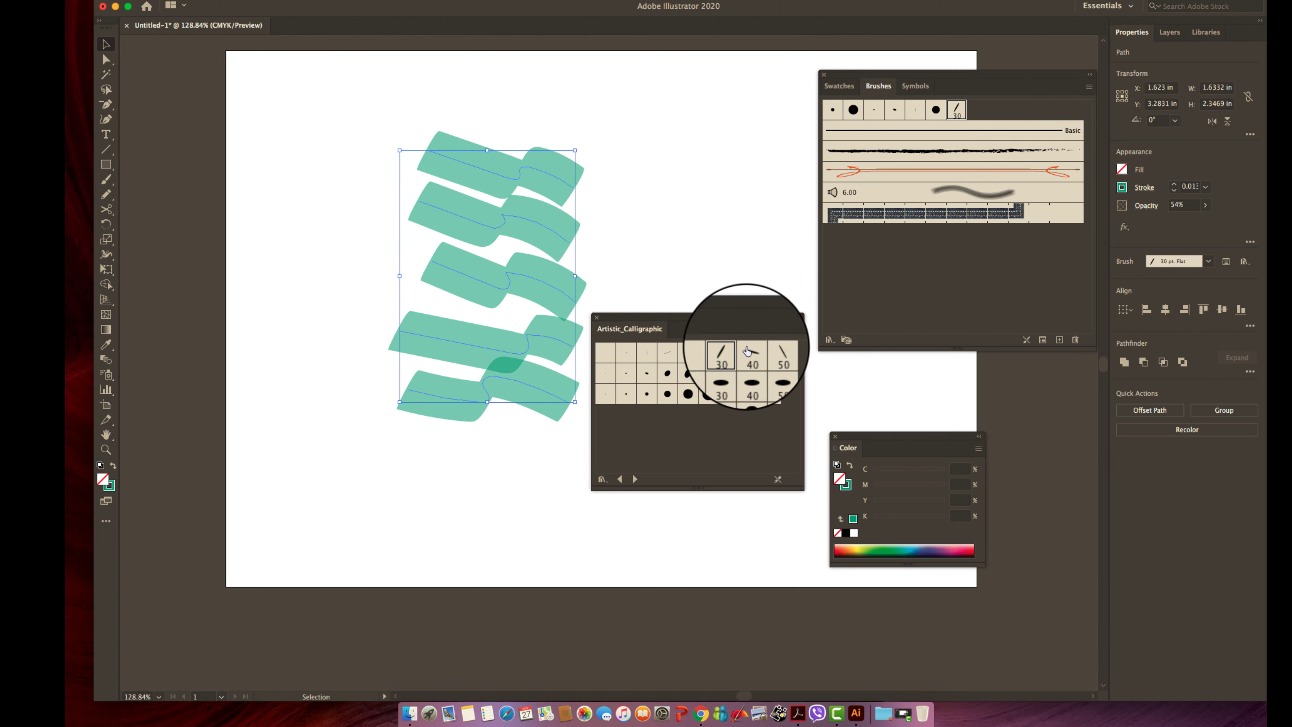
pyautogui.click(774, 377)
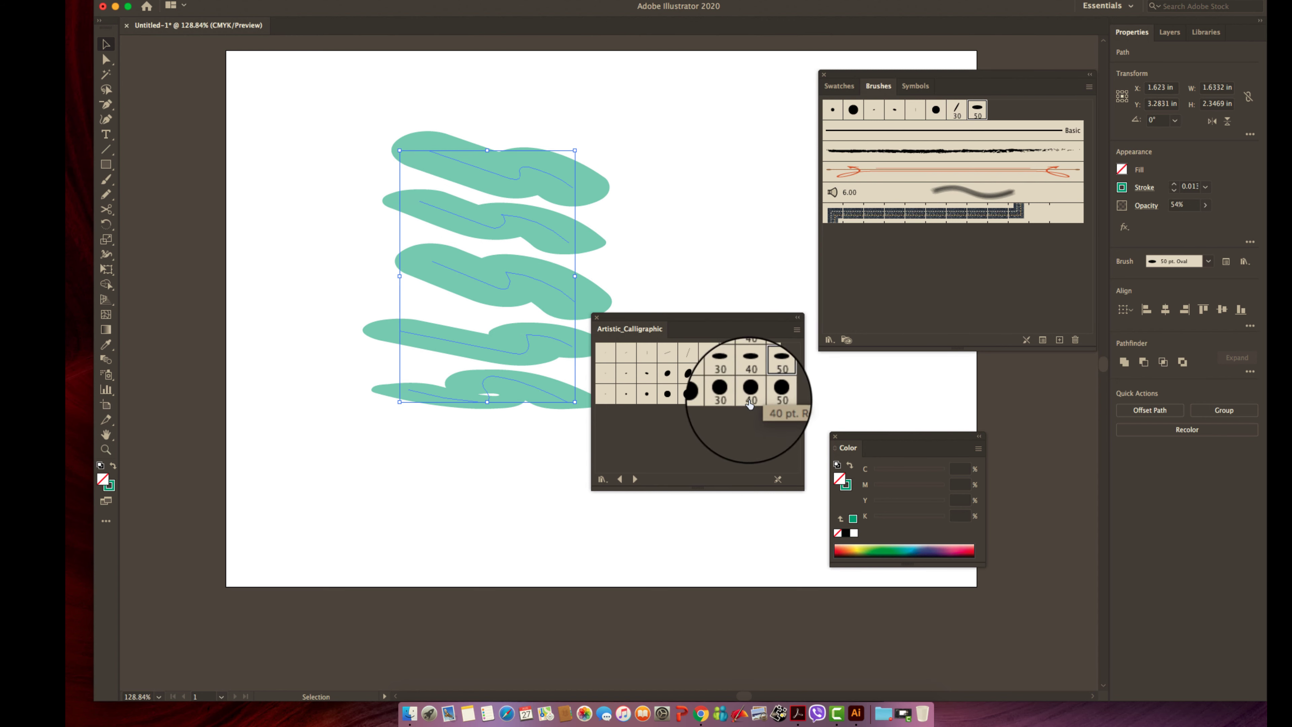
pyautogui.click(685, 224)
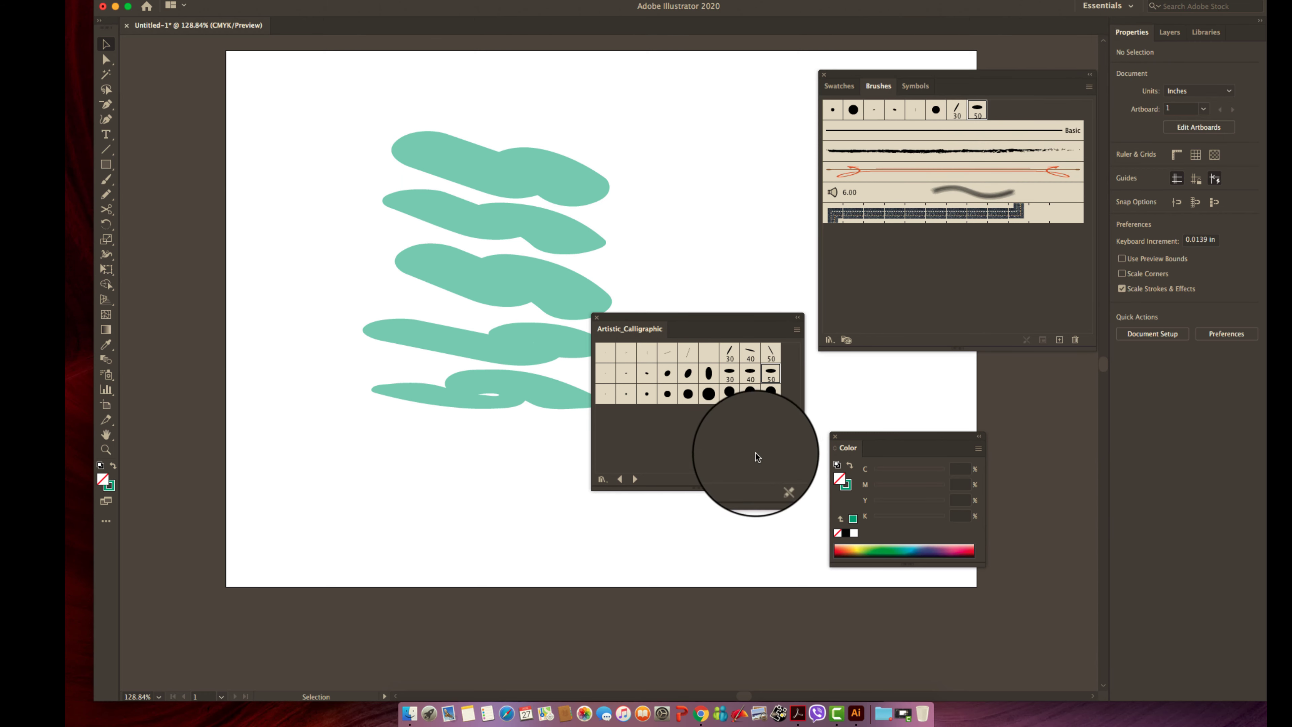
# - Try four Artistic_ChalkCharcoalPencil brushes on all teal paths and enlarge that library panel
pyautogui.click(635, 478)
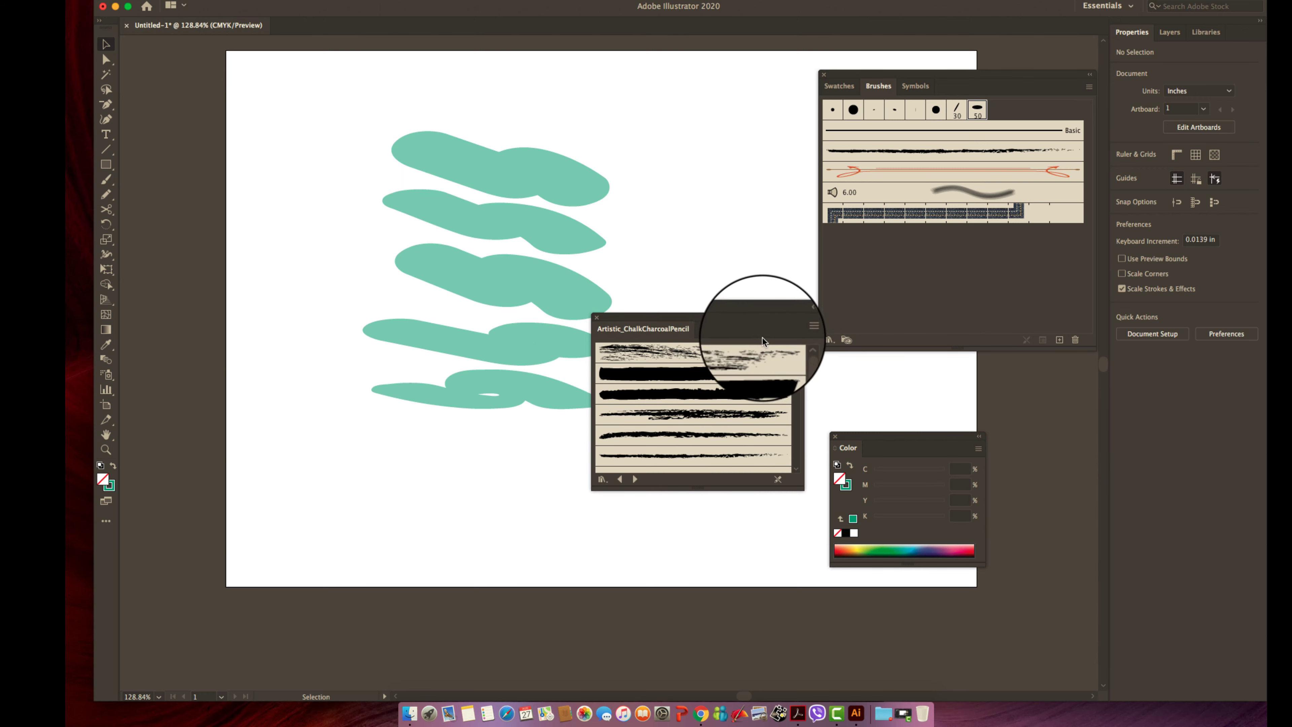
pyautogui.press('super+a')
pyautogui.click(676, 352)
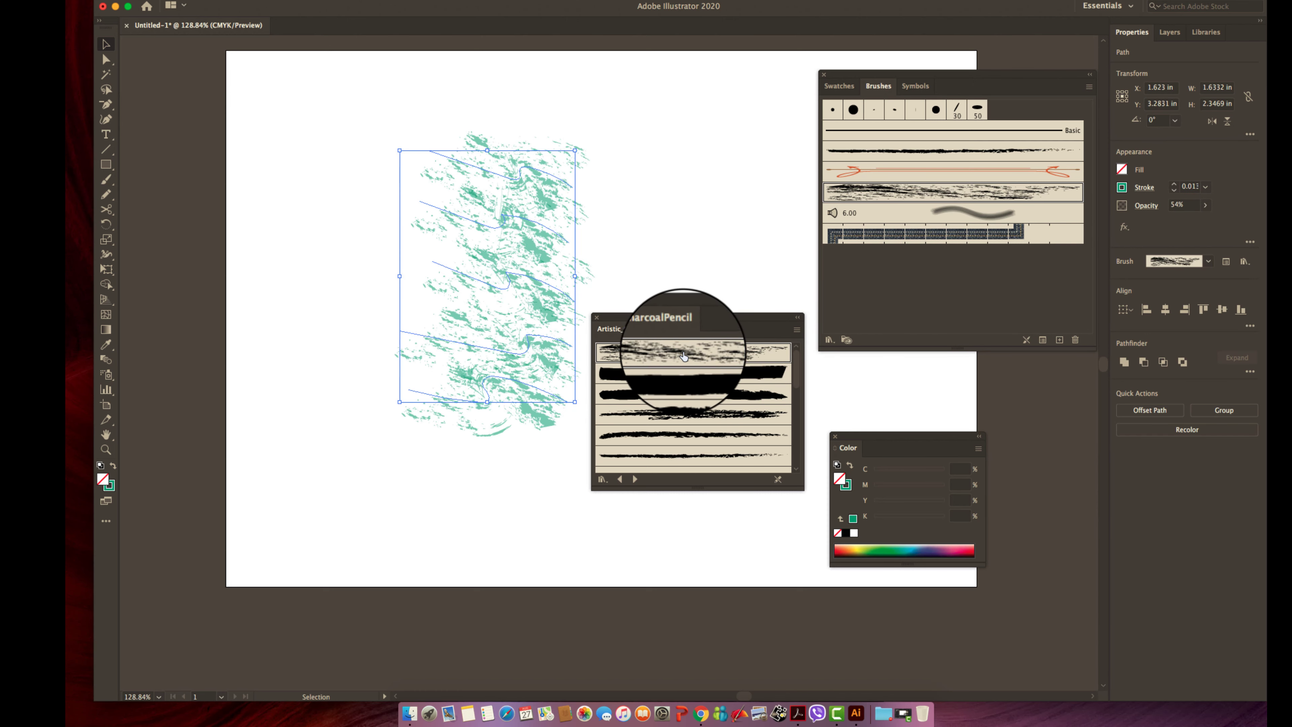
pyautogui.click(672, 380)
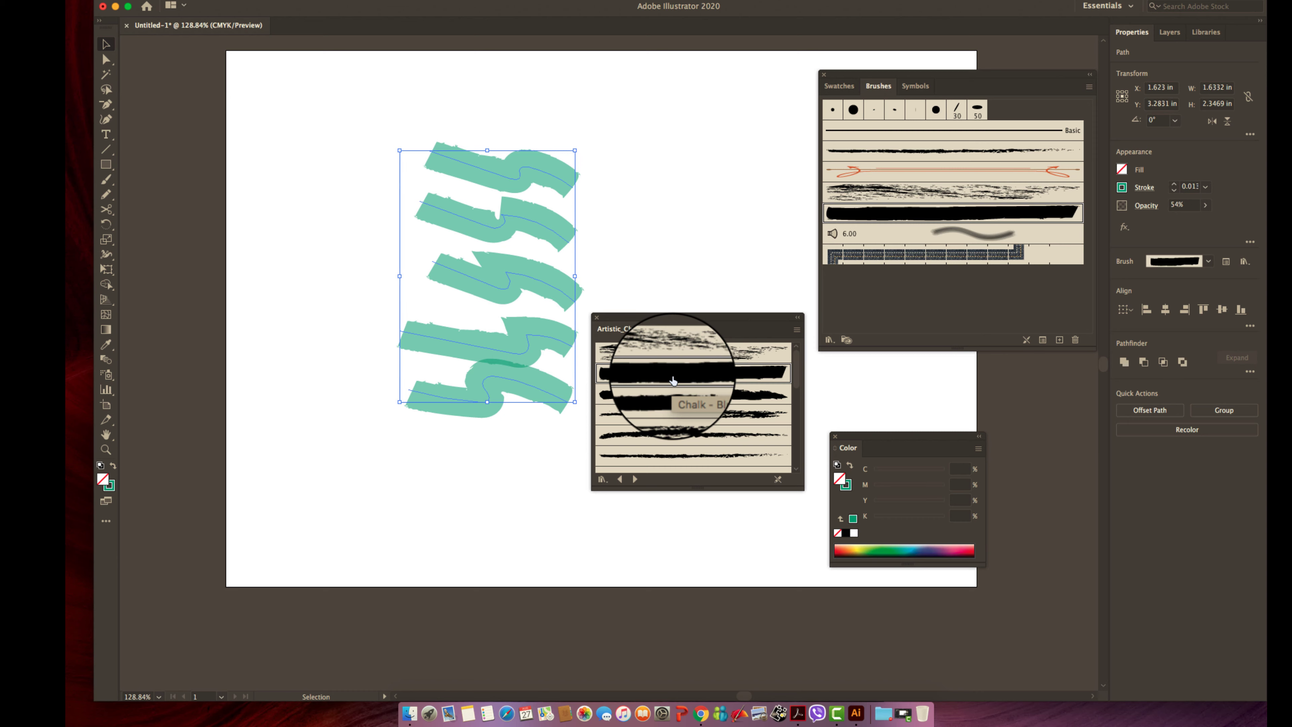
pyautogui.click(679, 395)
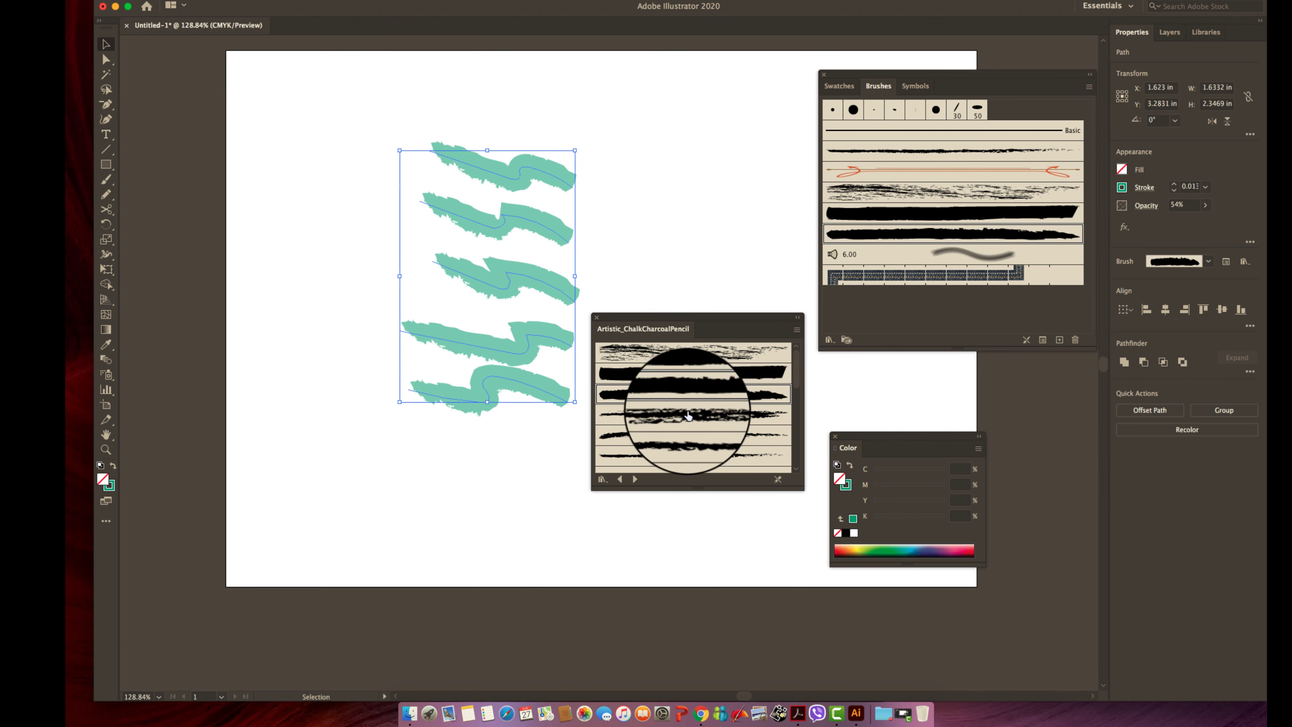
pyautogui.click(688, 415)
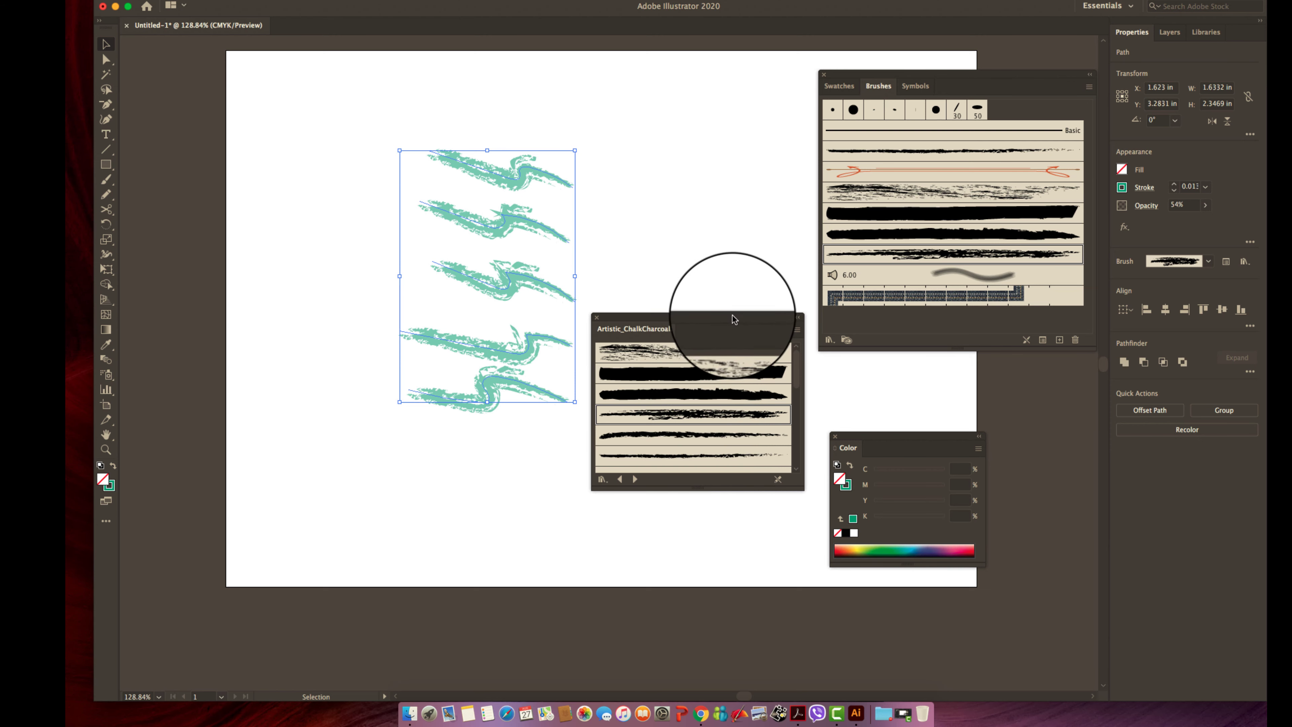
pyautogui.moveTo(732, 315)
pyautogui.mouseDown()
pyautogui.moveTo(769, 103)
pyautogui.moveTo(749, 110)
pyautogui.mouseUp()
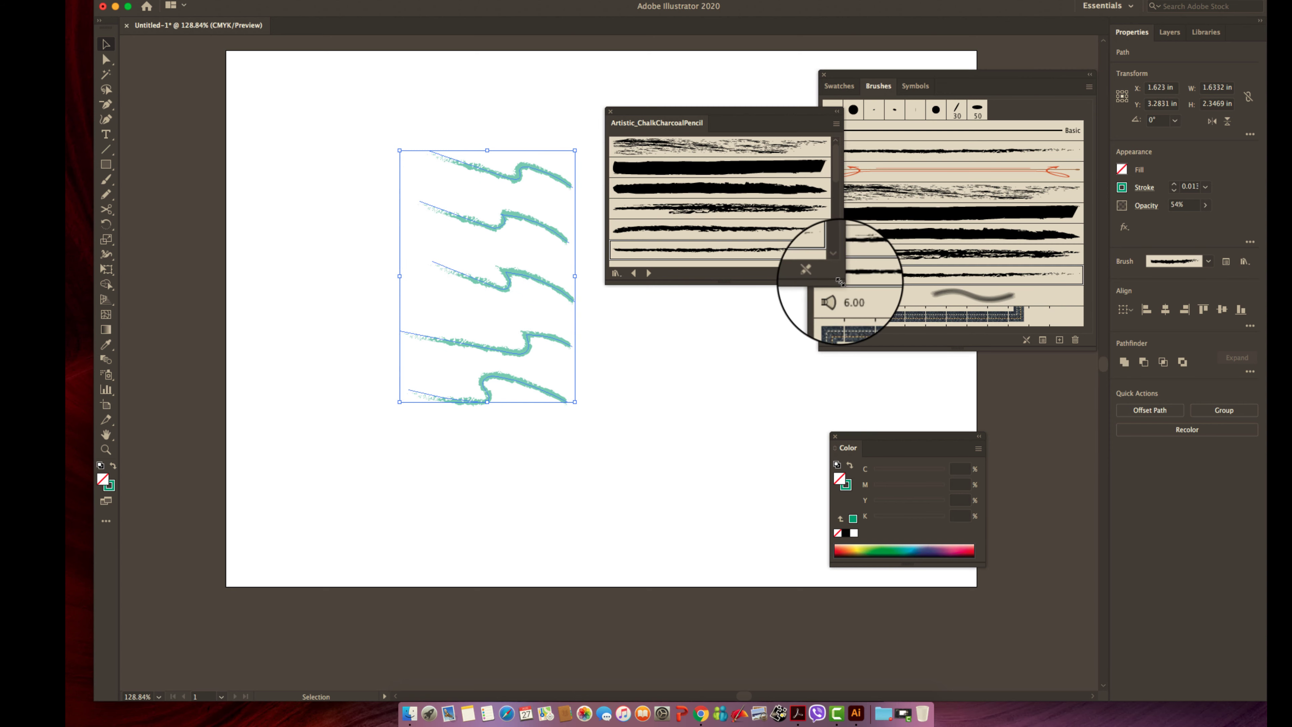
pyautogui.moveTo(840, 281); pyautogui.dragTo(851, 431)
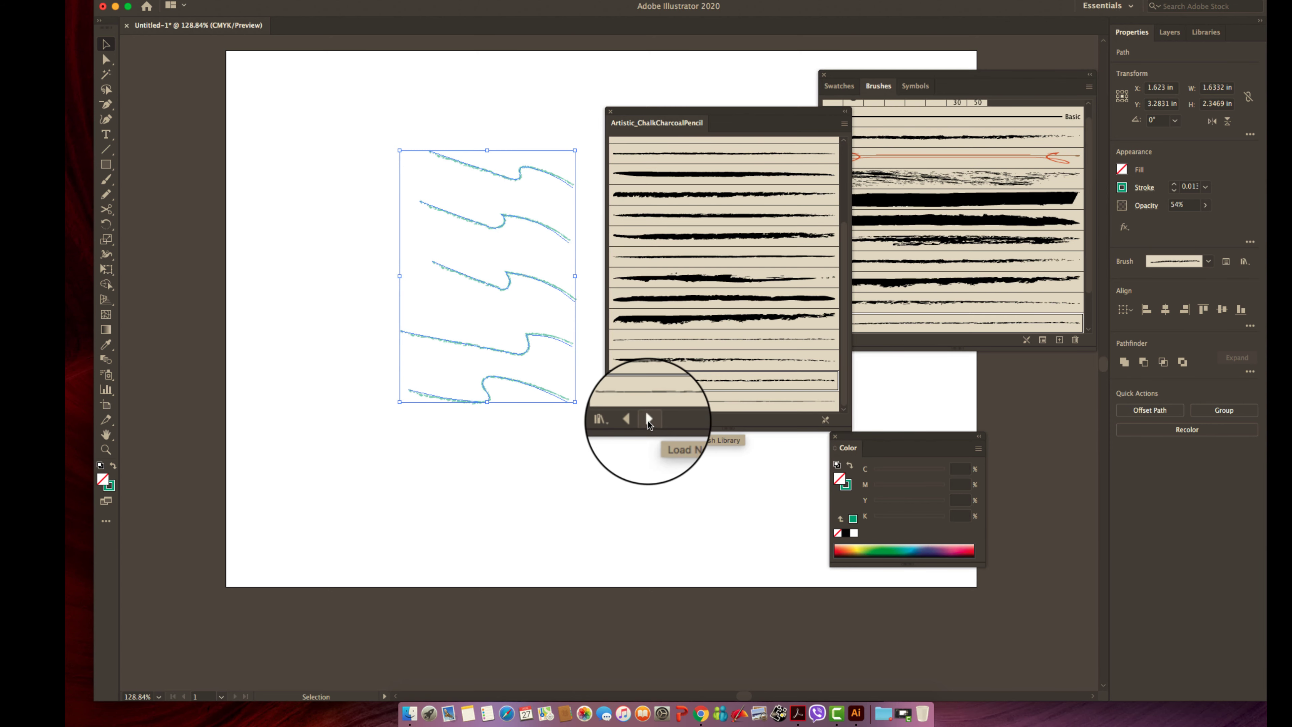
# - Try several Artistic_Ink brushes, including the Galaxy splatter, on the teal paths
pyautogui.click(649, 420)
pyautogui.click(692, 189)
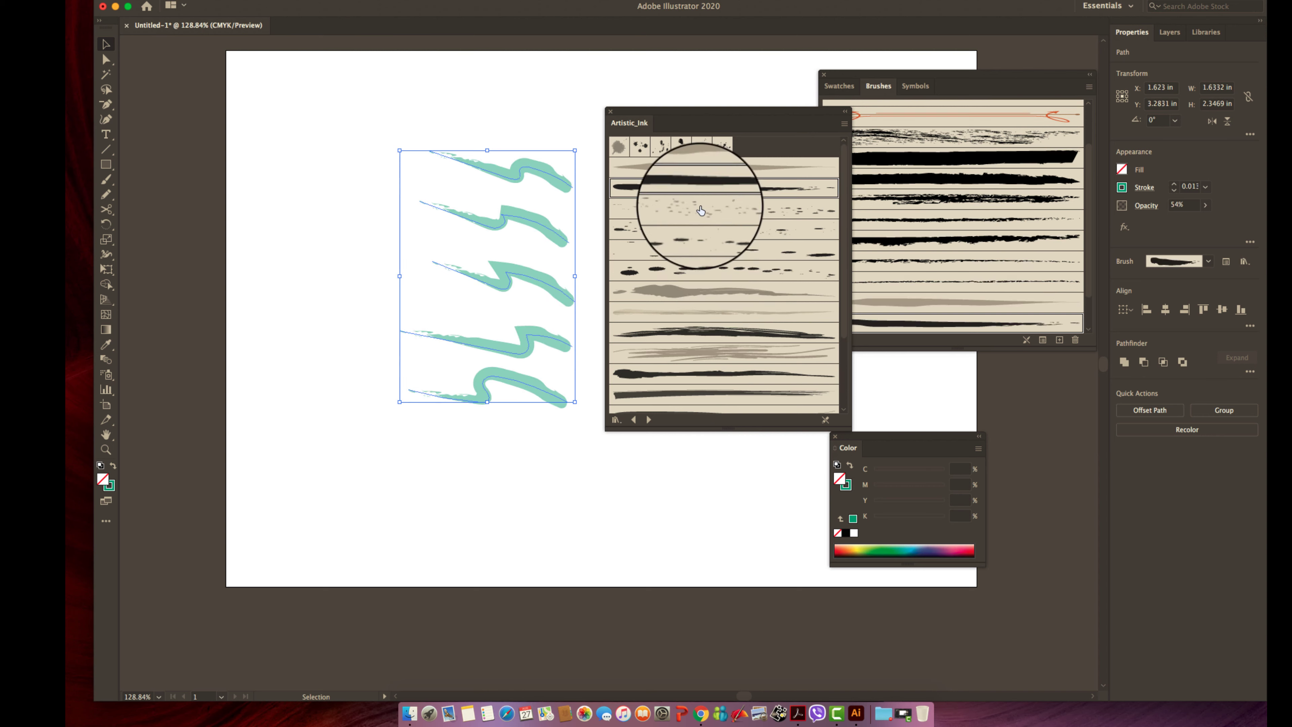
pyautogui.click(697, 214)
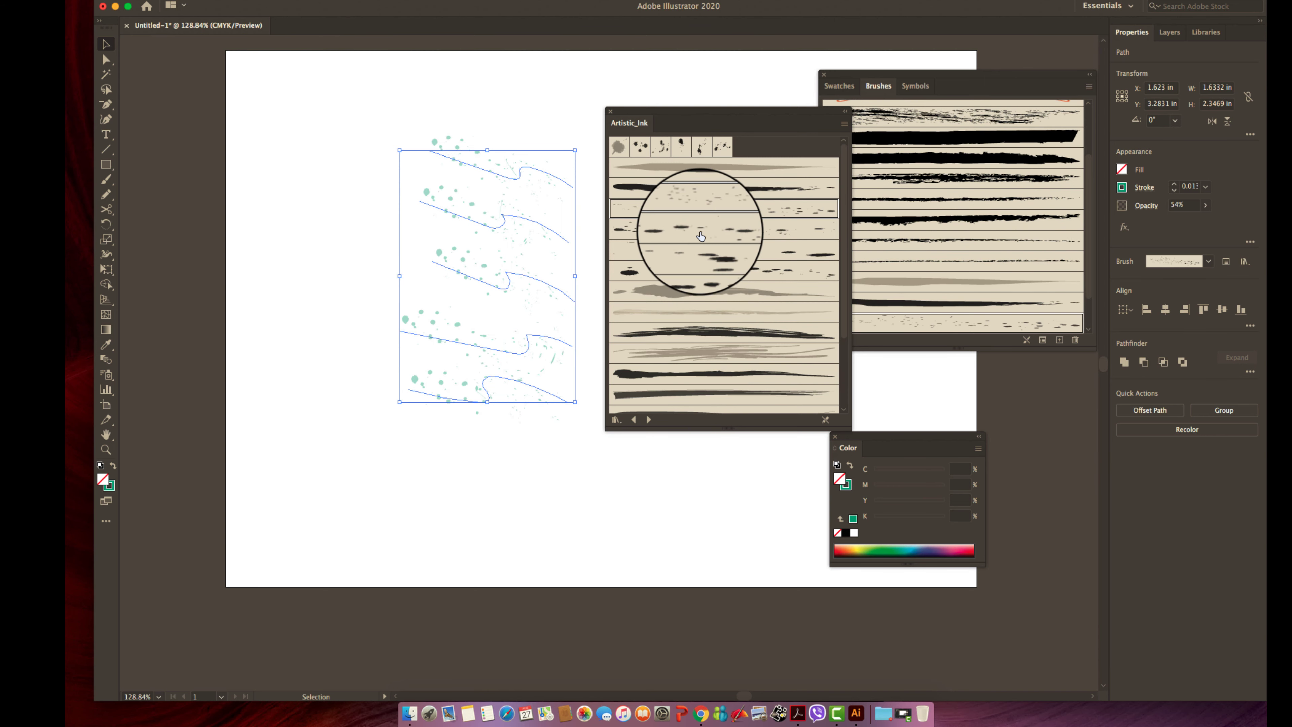
pyautogui.click(689, 234)
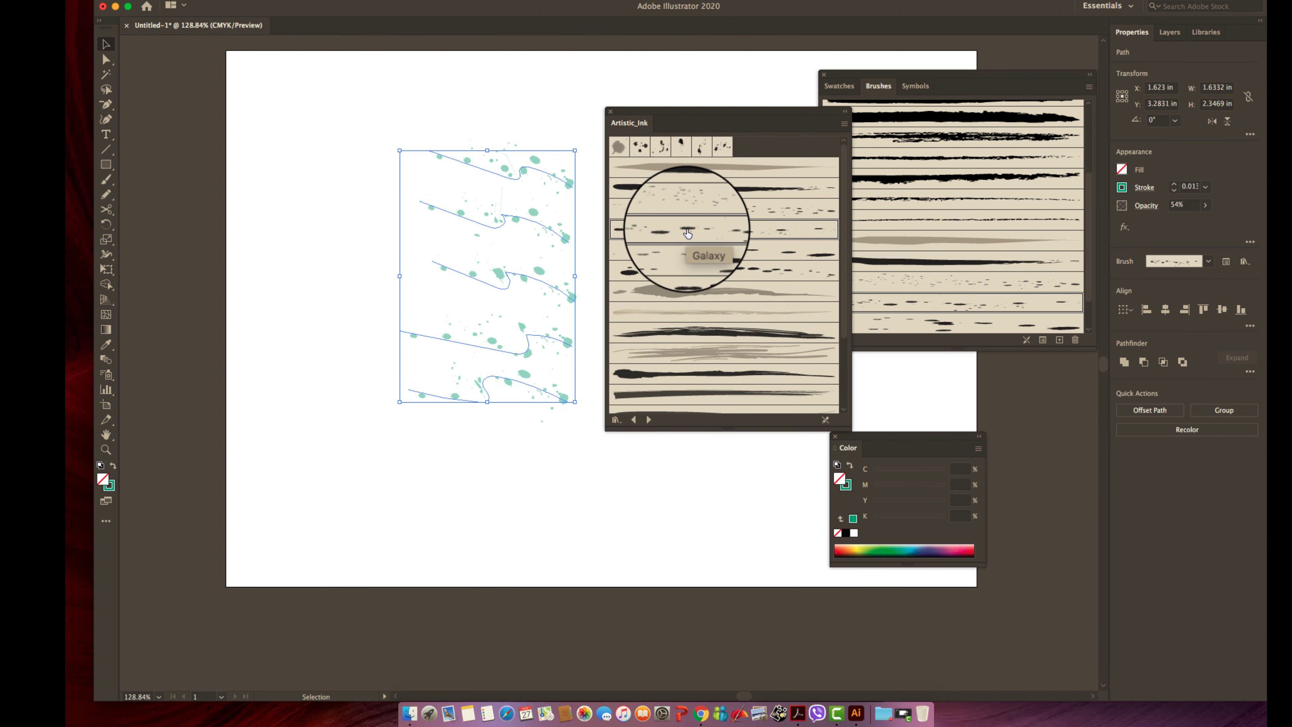
pyautogui.click(674, 270)
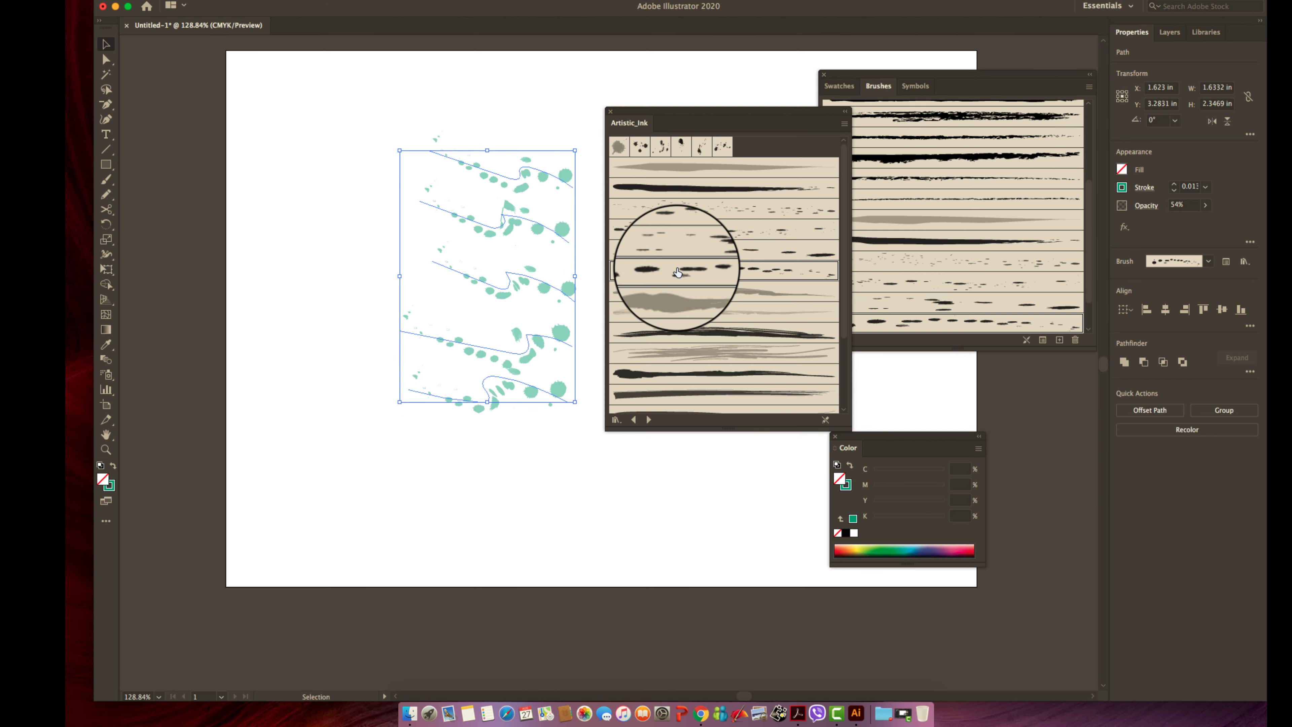
pyautogui.click(698, 372)
# - Try four Artistic_Paintbrush brushes on the teal paths
pyautogui.click(648, 419)
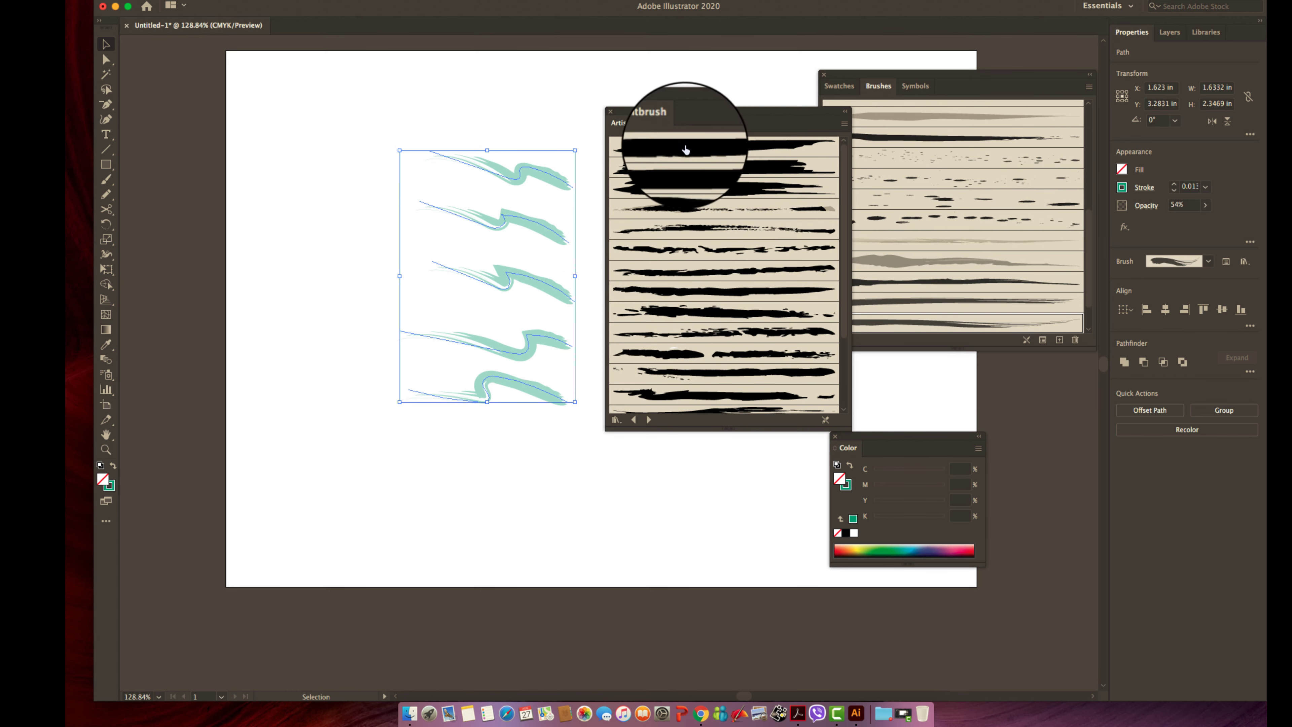
pyautogui.click(689, 231)
pyautogui.click(692, 249)
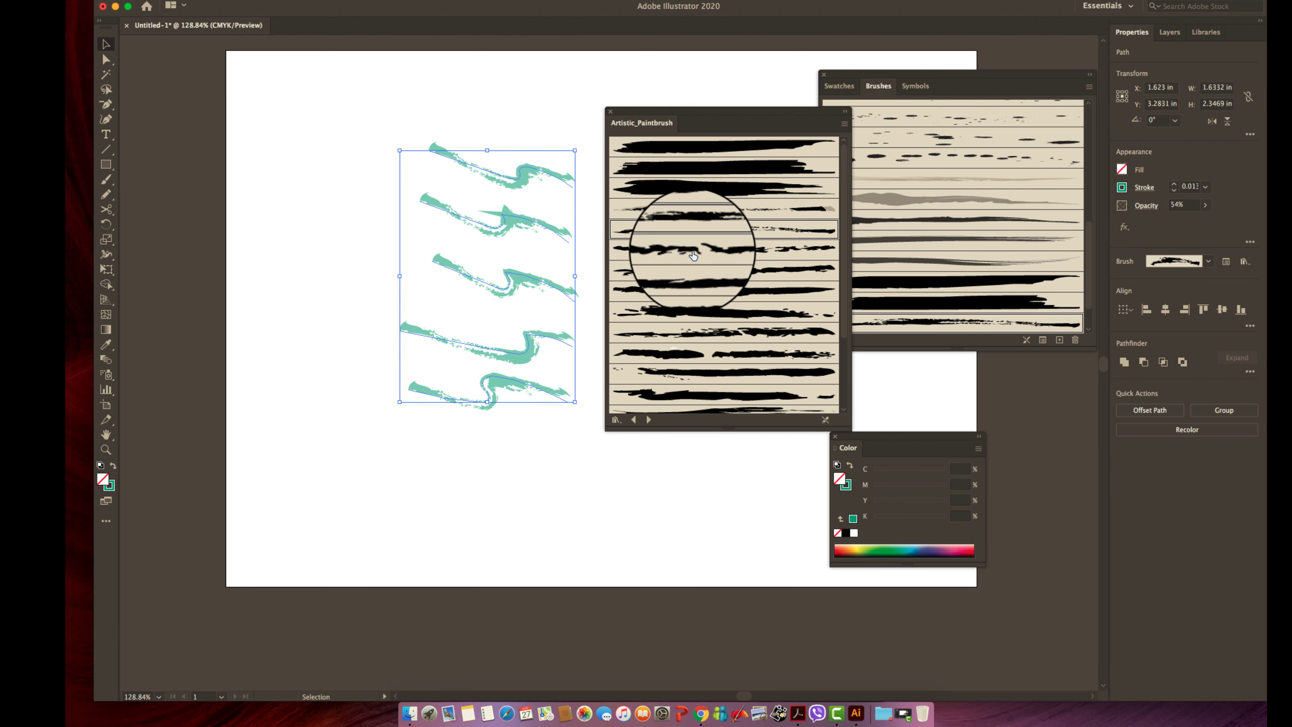
pyautogui.click(691, 271)
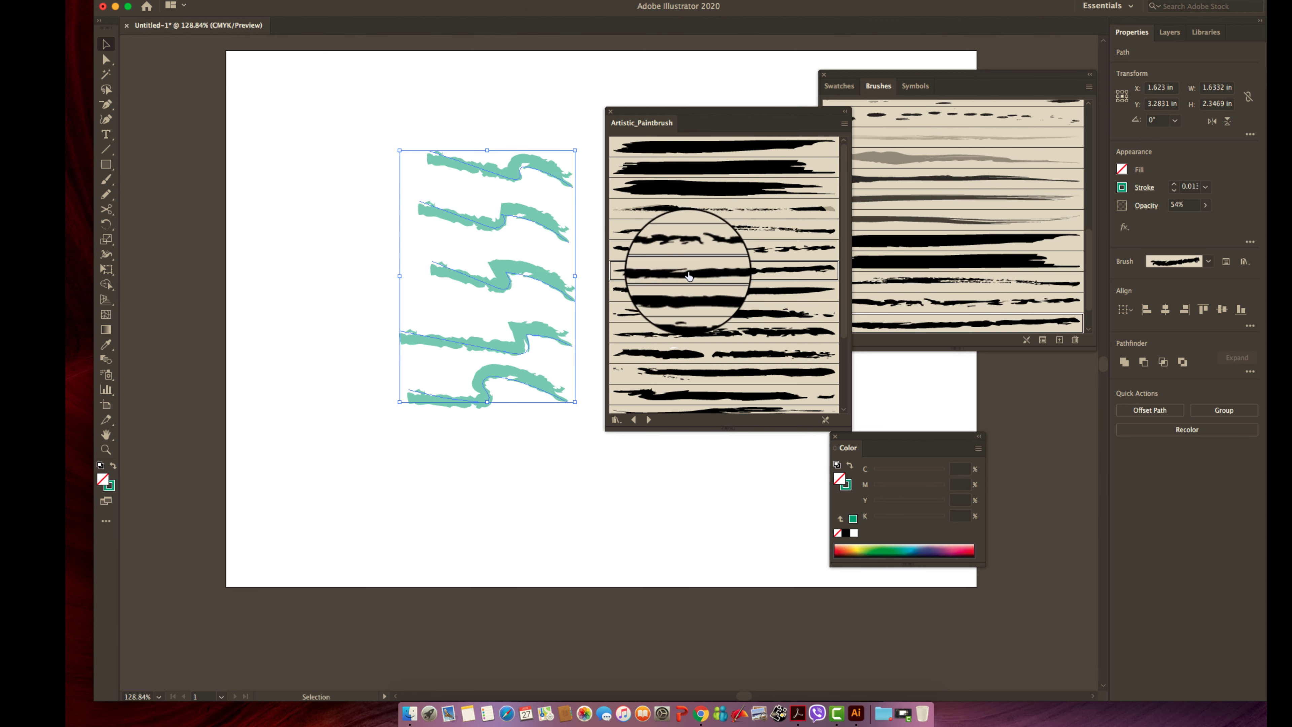
pyautogui.click(689, 310)
# - Settle on a fanned Artistic_ScrollPen brush after trying several ScrollPen options
pyautogui.scroll(-1, 710, 322)
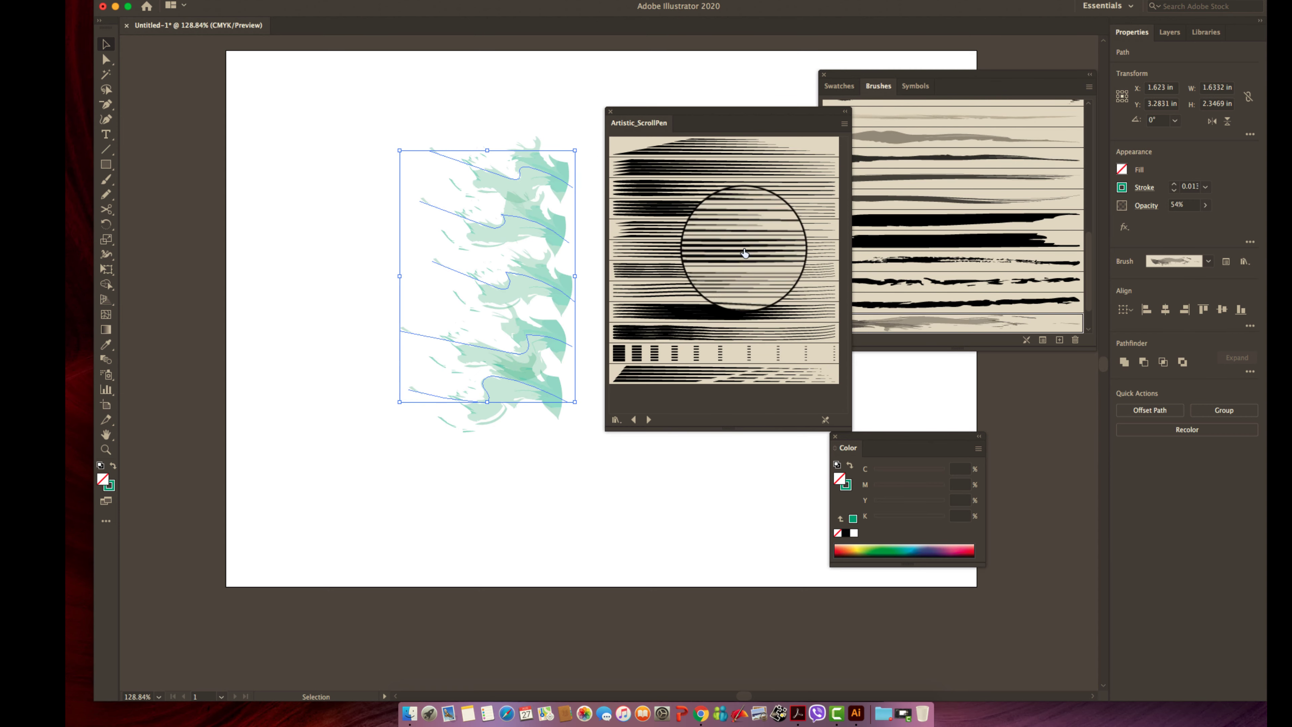
pyautogui.click(697, 147)
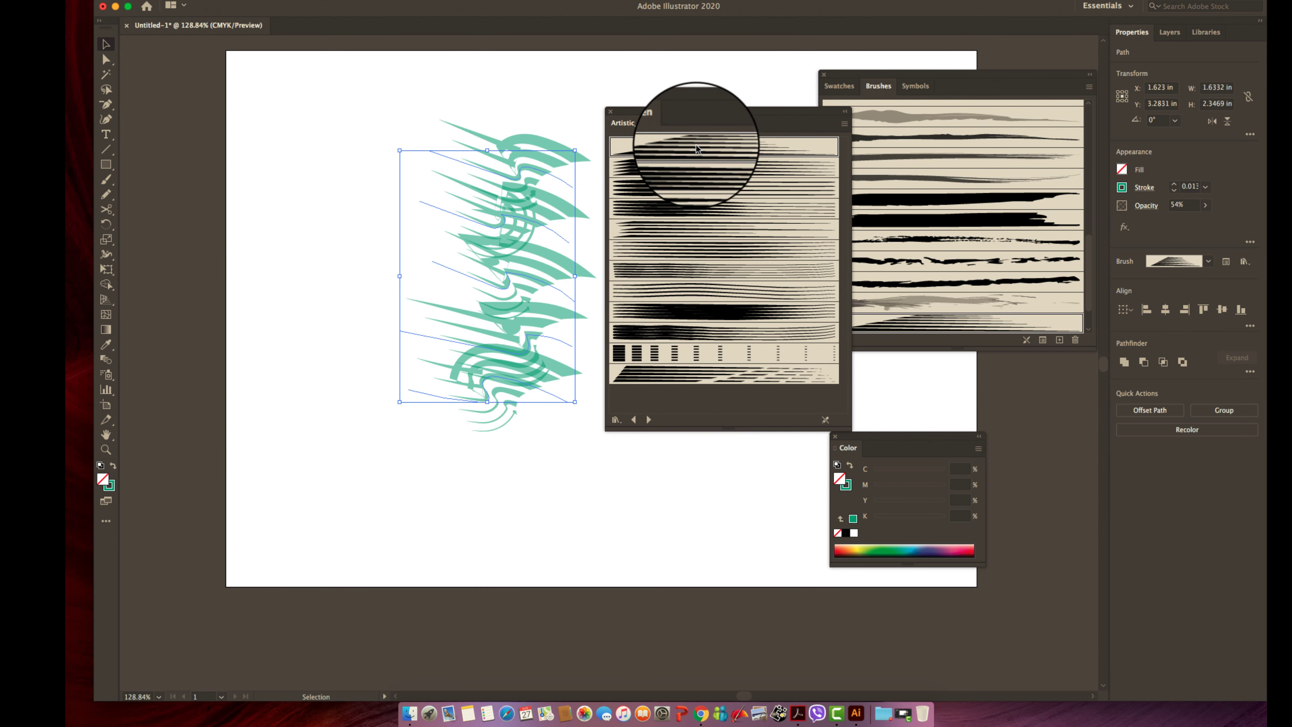
pyautogui.click(700, 166)
pyautogui.click(720, 374)
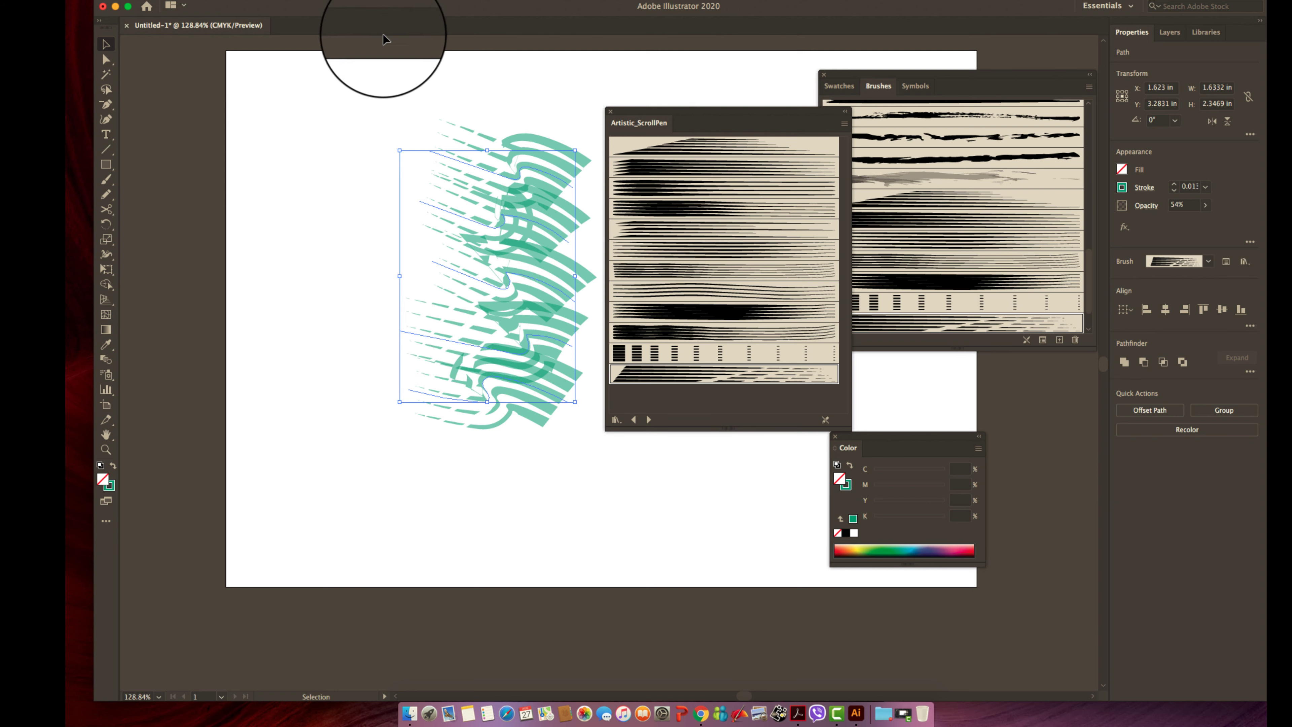
pyautogui.click(677, 166)
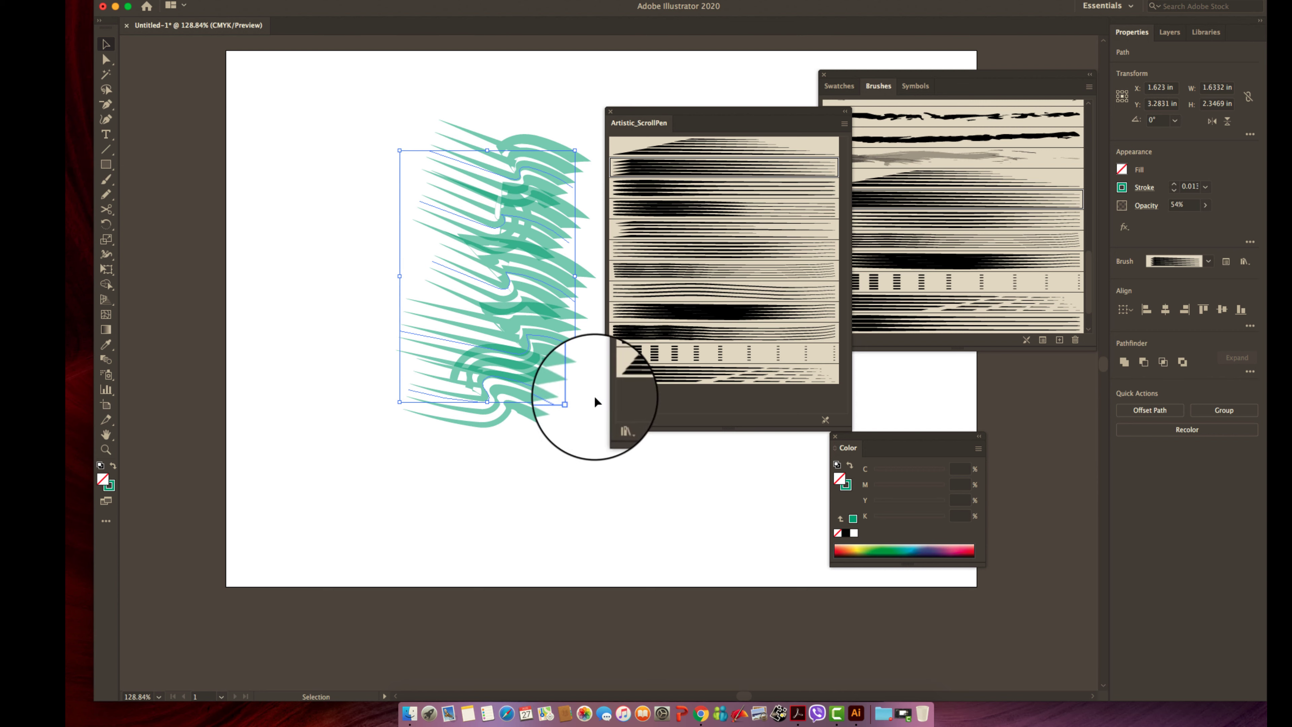
# - Apply an Artistic_Watercolor brush to the five zigzag paths and shift them lower
pyautogui.click(648, 419)
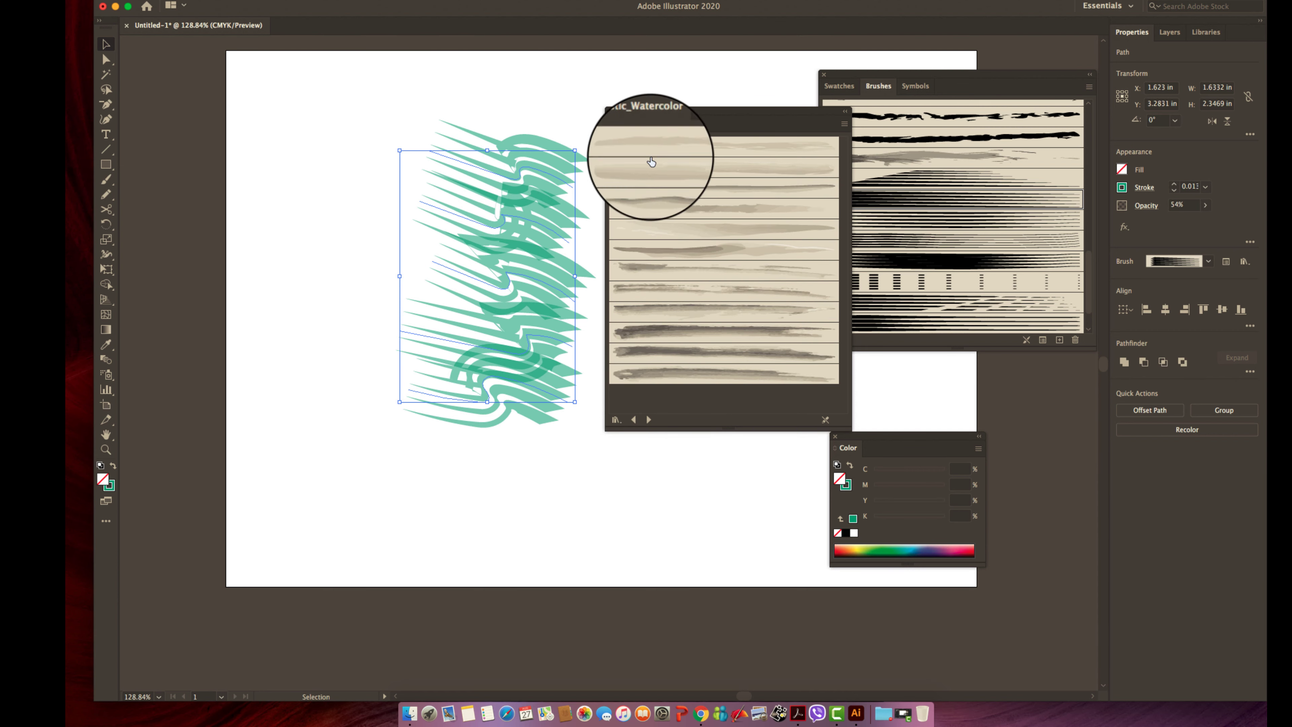
pyautogui.click(672, 150)
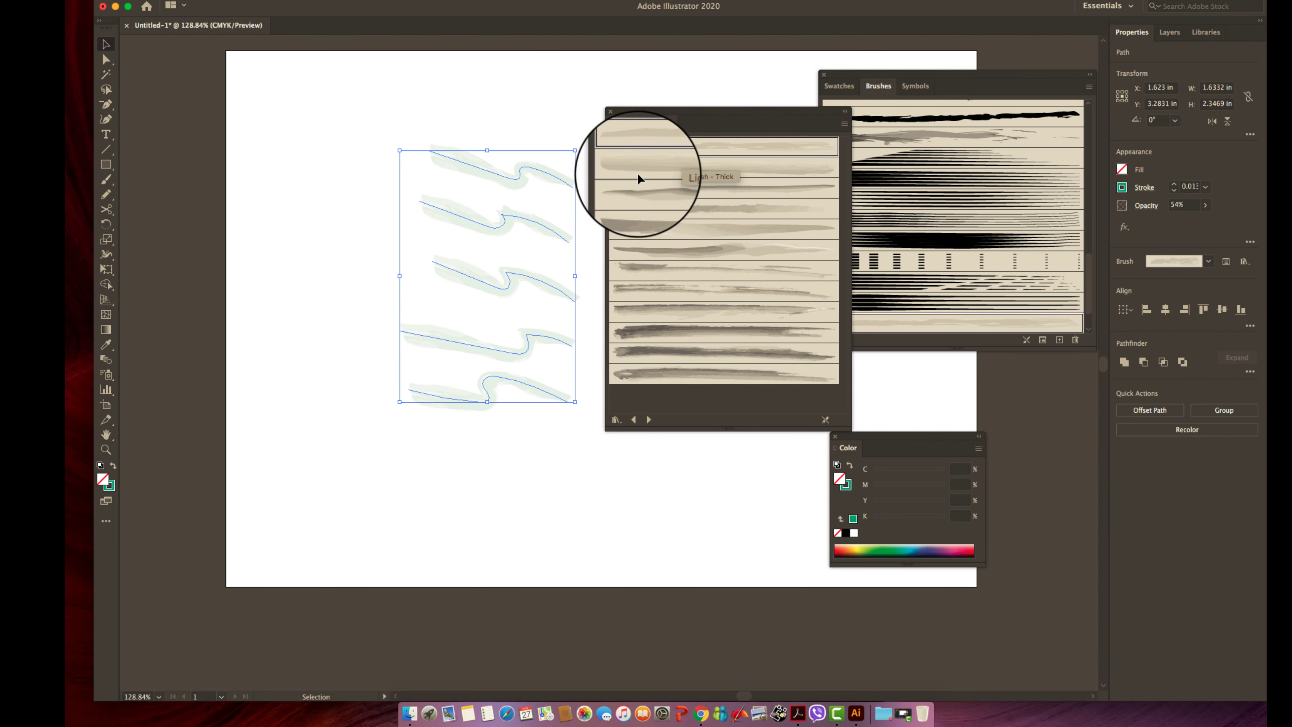
pyautogui.click(344, 276)
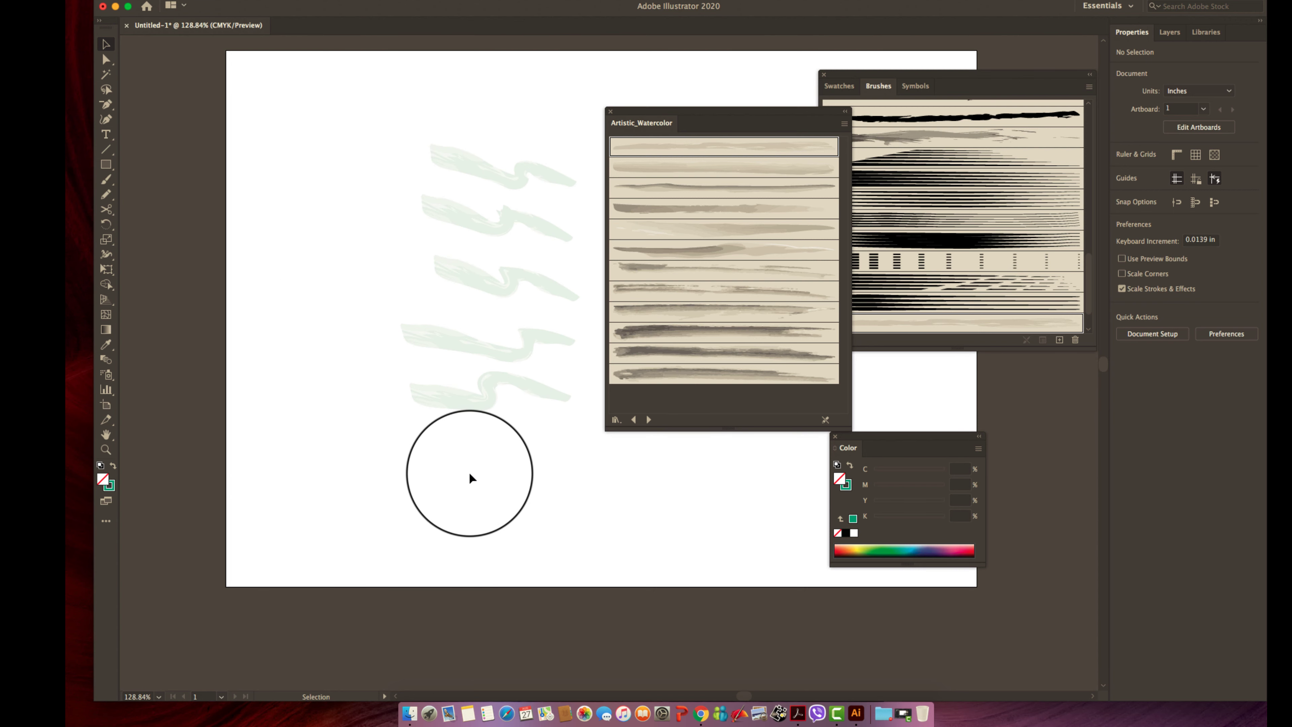
pyautogui.moveTo(322, 129); pyautogui.dragTo(509, 357)
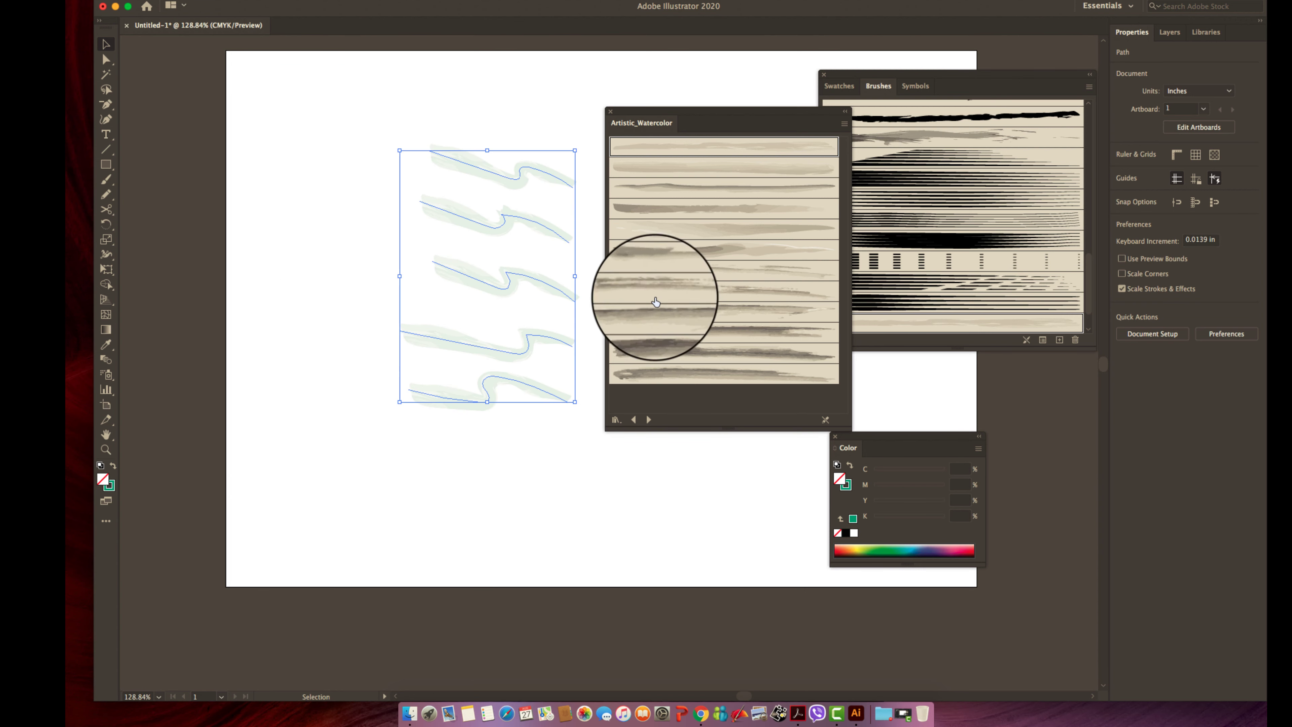
pyautogui.click(660, 257)
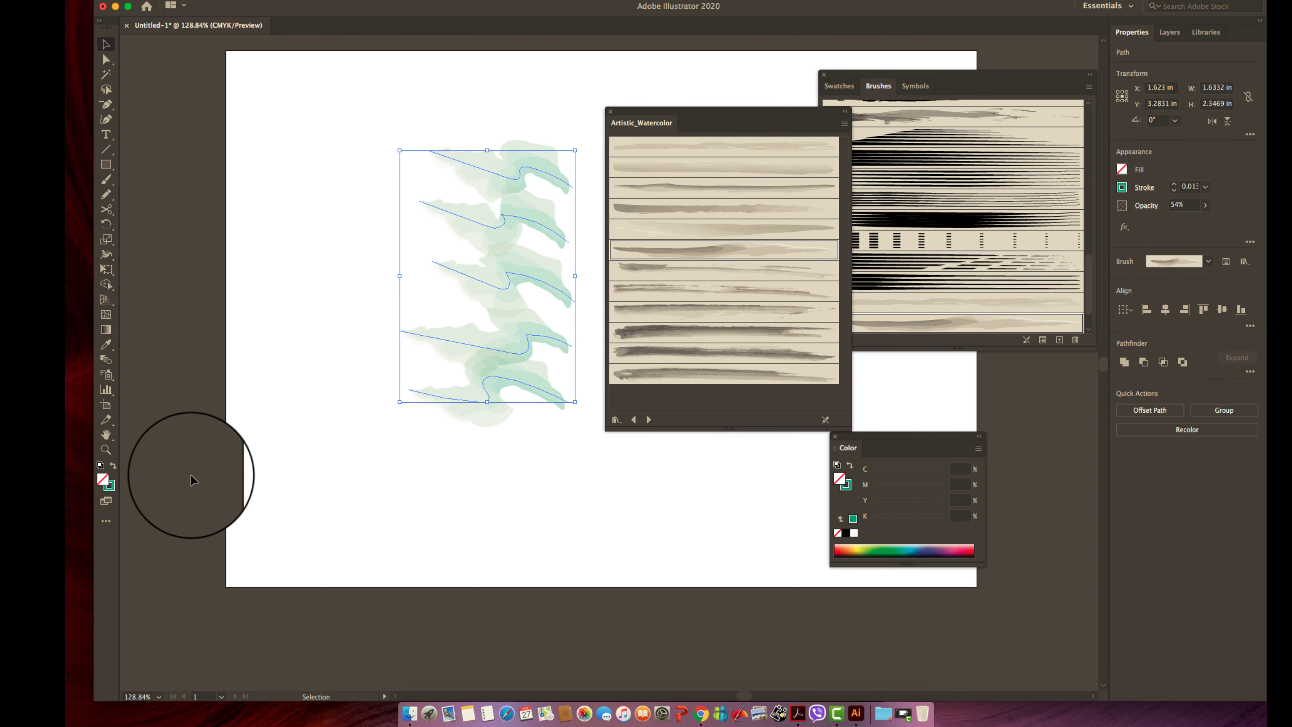
pyautogui.press('super+z')
pyautogui.press('super+z')
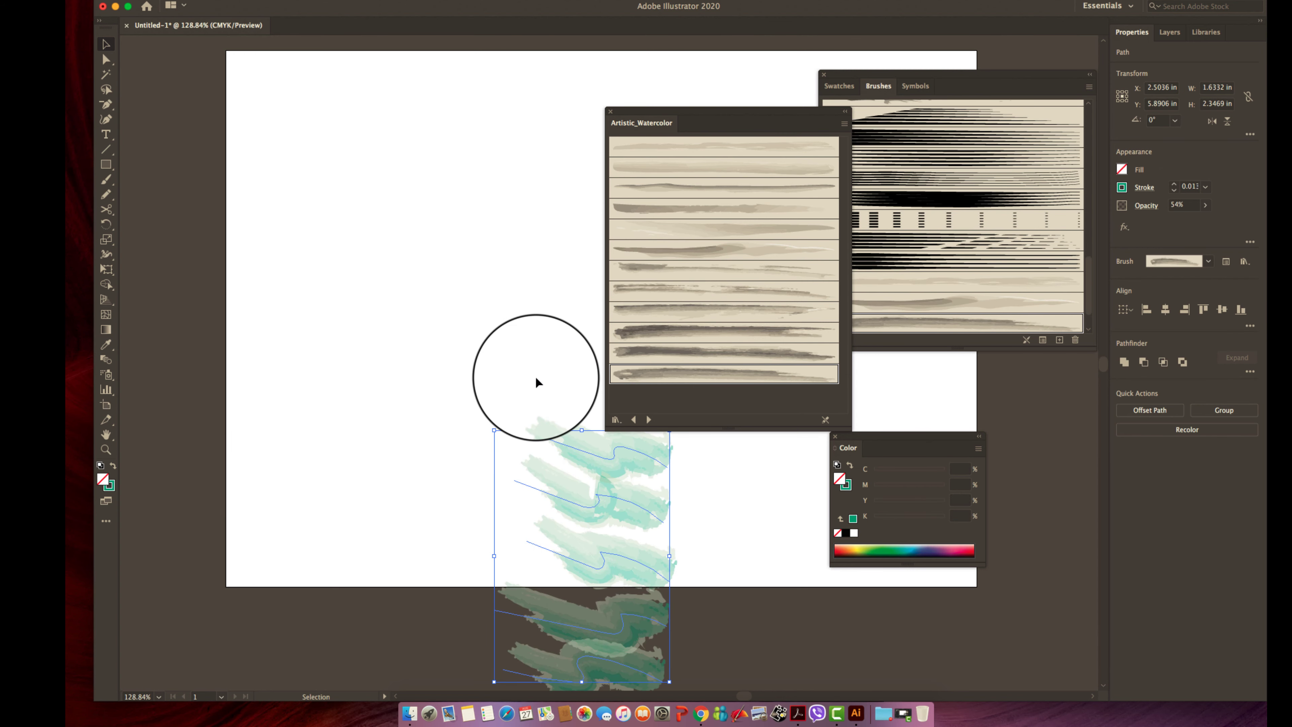
pyautogui.click(535, 374)
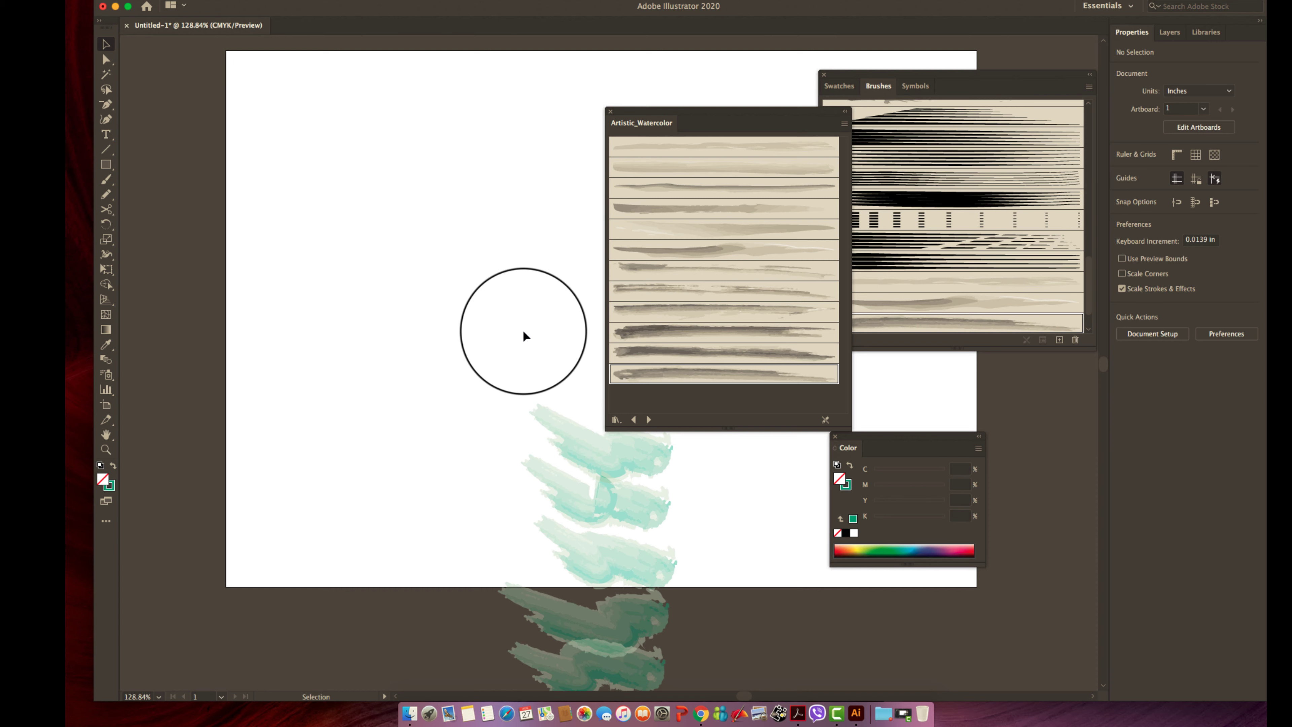
# - Paint broad horizontal teal watercolor strokes across the middle, undoing an unwanted one
pyautogui.press('b')
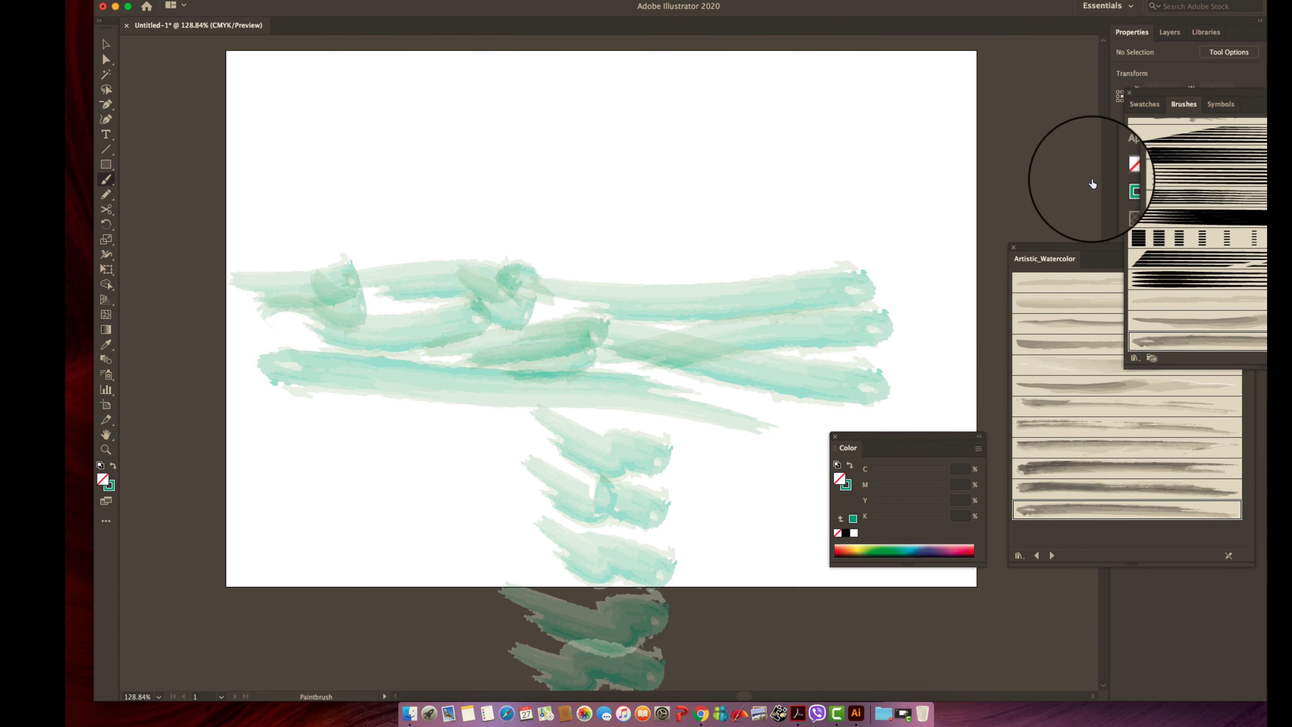
pyautogui.moveTo(1170, 97)
pyautogui.mouseDown()
pyautogui.moveTo(1083, 267)
pyautogui.moveTo(1041, 258)
pyautogui.mouseUp()
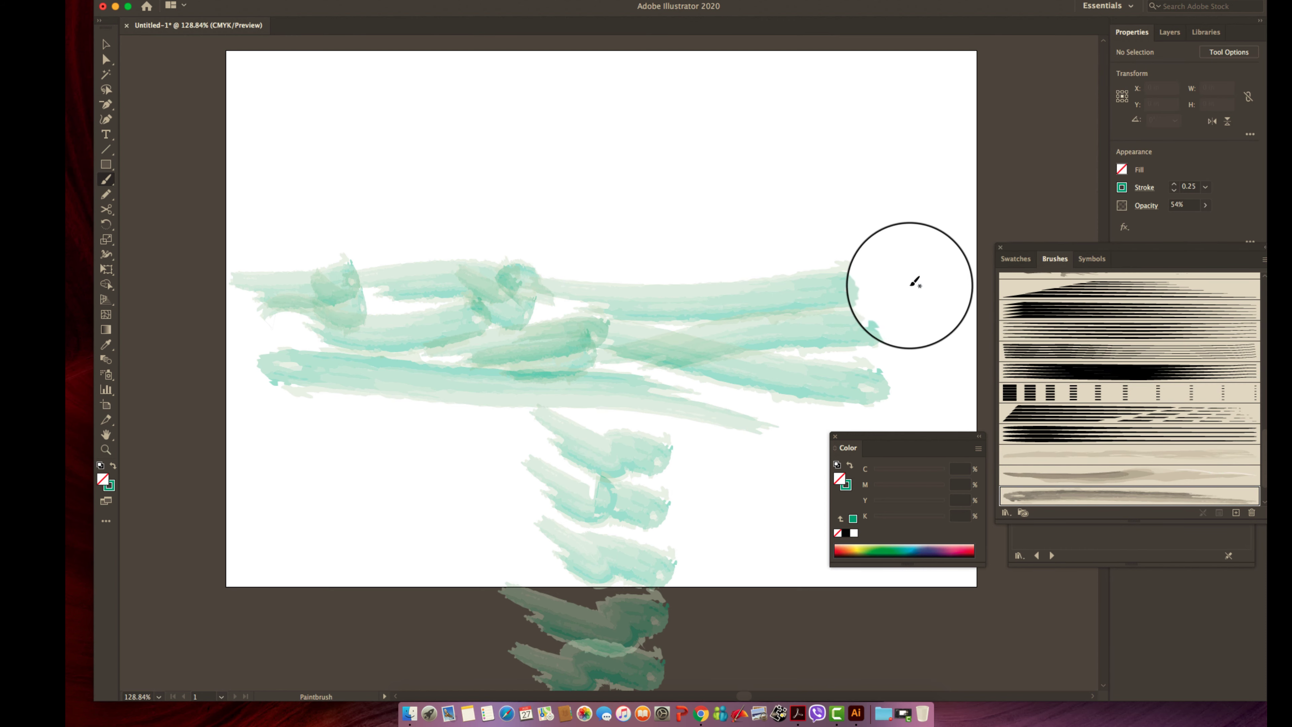
pyautogui.moveTo(641, 297)
pyautogui.mouseDown()
pyautogui.moveTo(598, 299)
pyautogui.moveTo(565, 377)
pyautogui.moveTo(427, 407)
pyautogui.mouseUp()
pyautogui.press('super+z')
pyautogui.press('super+z')
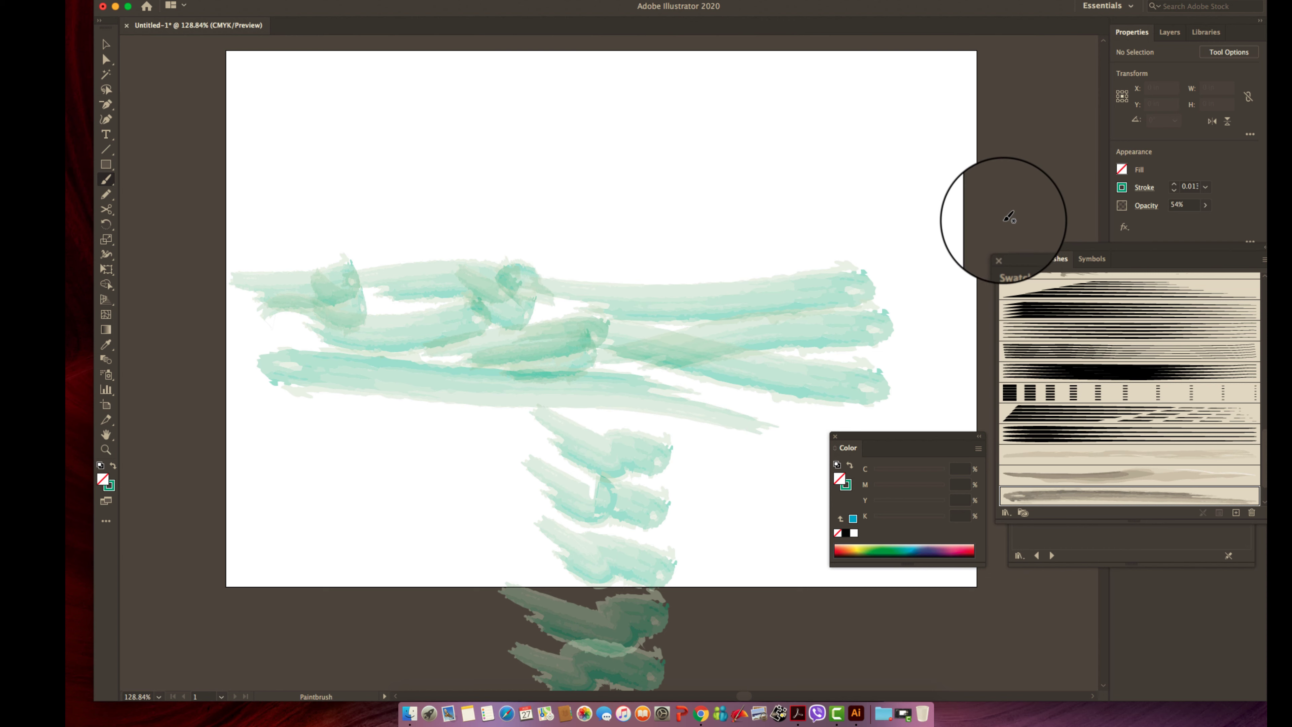
# - Switch the stroke colour to pink-coral and paint watercolor strokes over the teal washes
pyautogui.click(1122, 188)
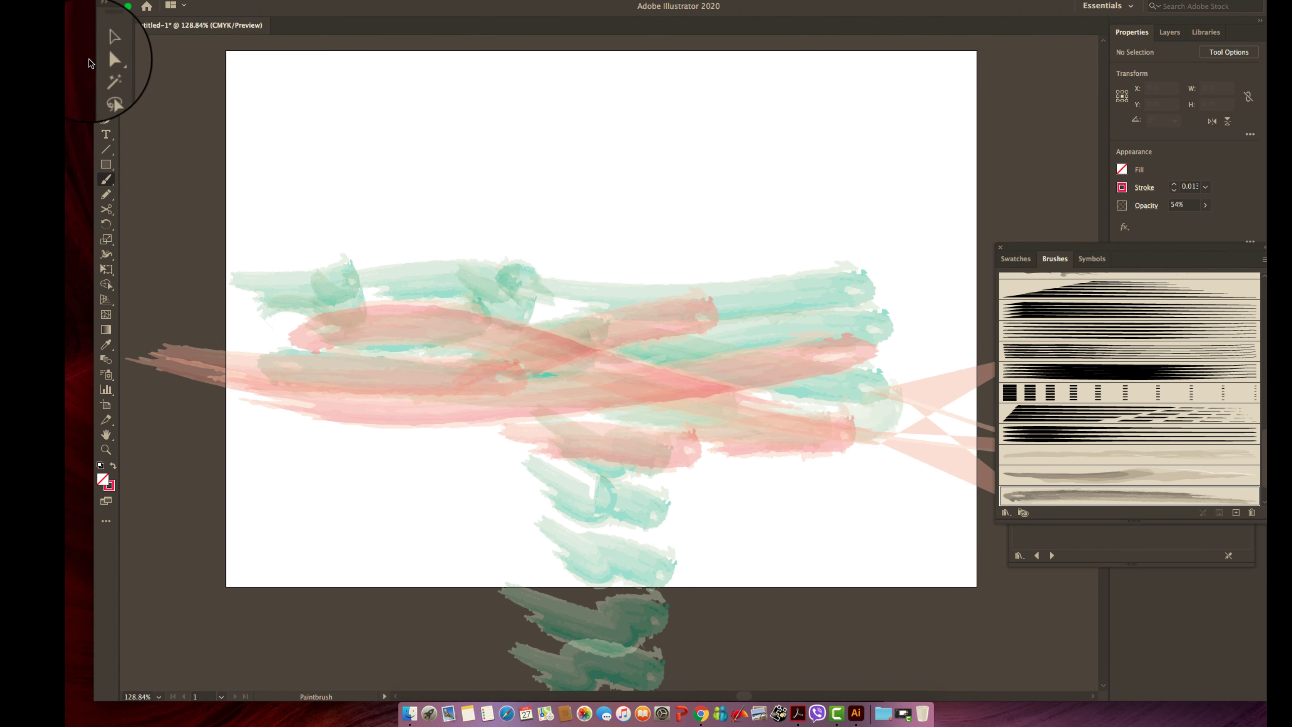
pyautogui.click(105, 46)
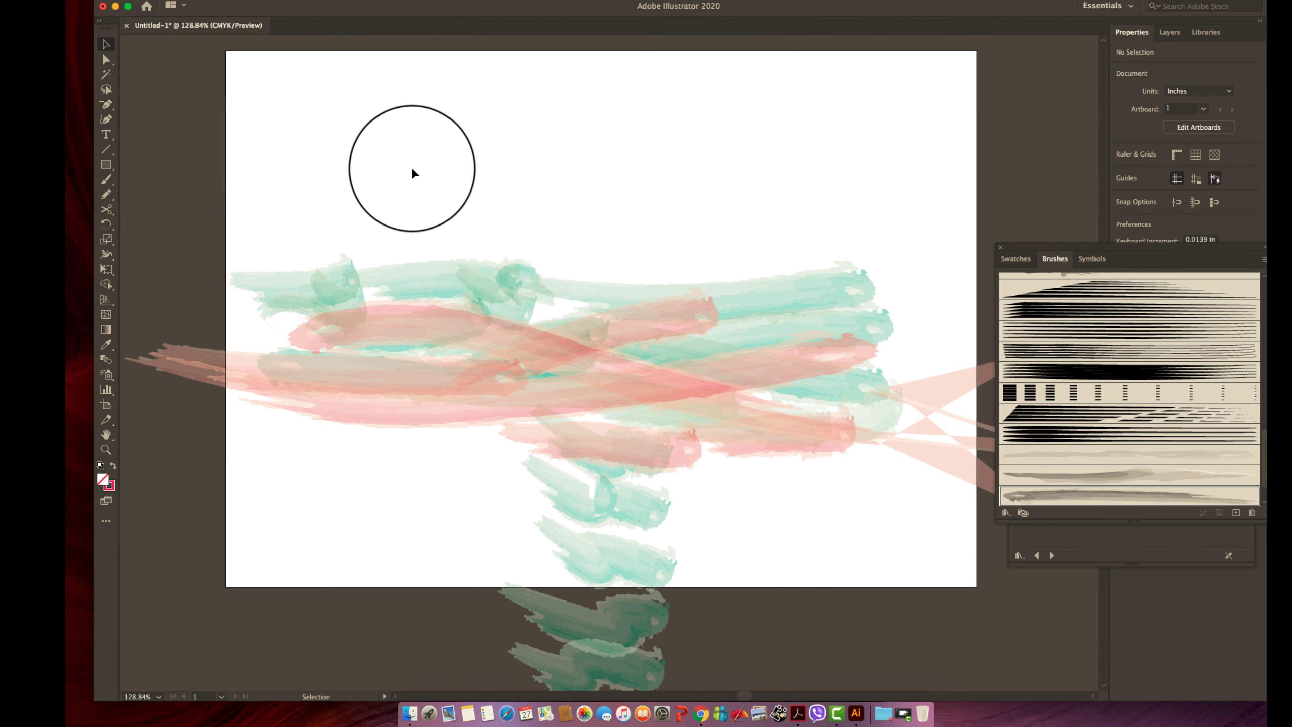